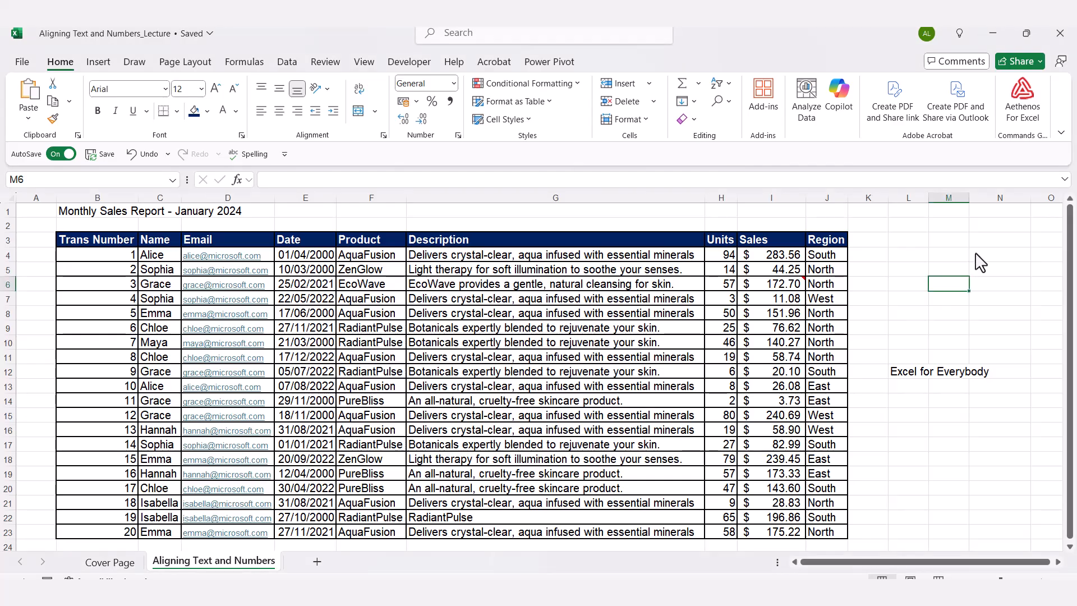
Step: Enter 100, Text and 01/01/2024 in cells N4, N5 and N6, and widen column N
click(977, 260)
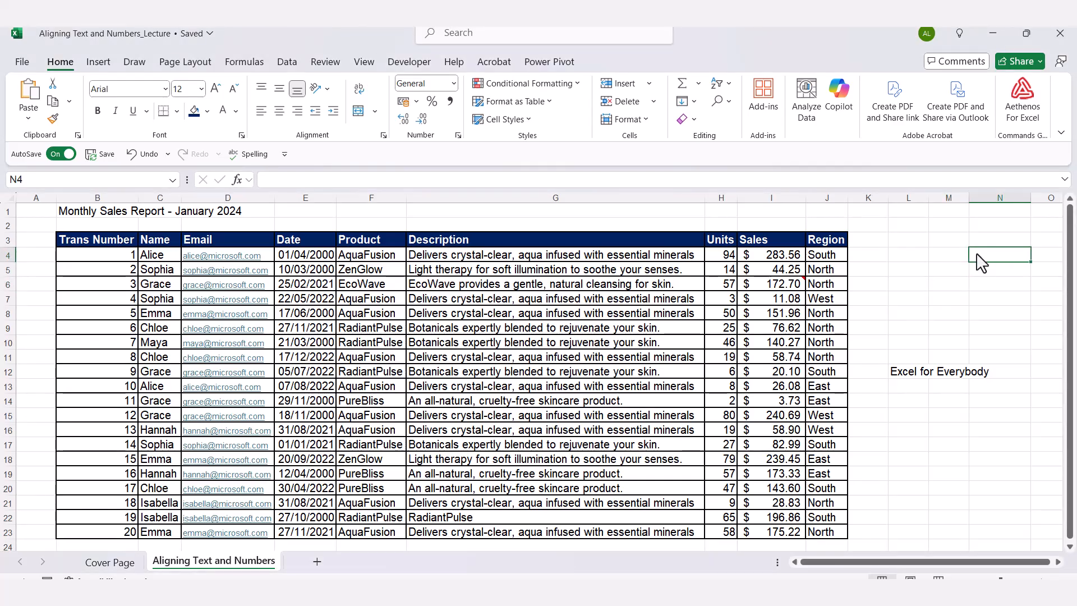
text(100)
key(Return)
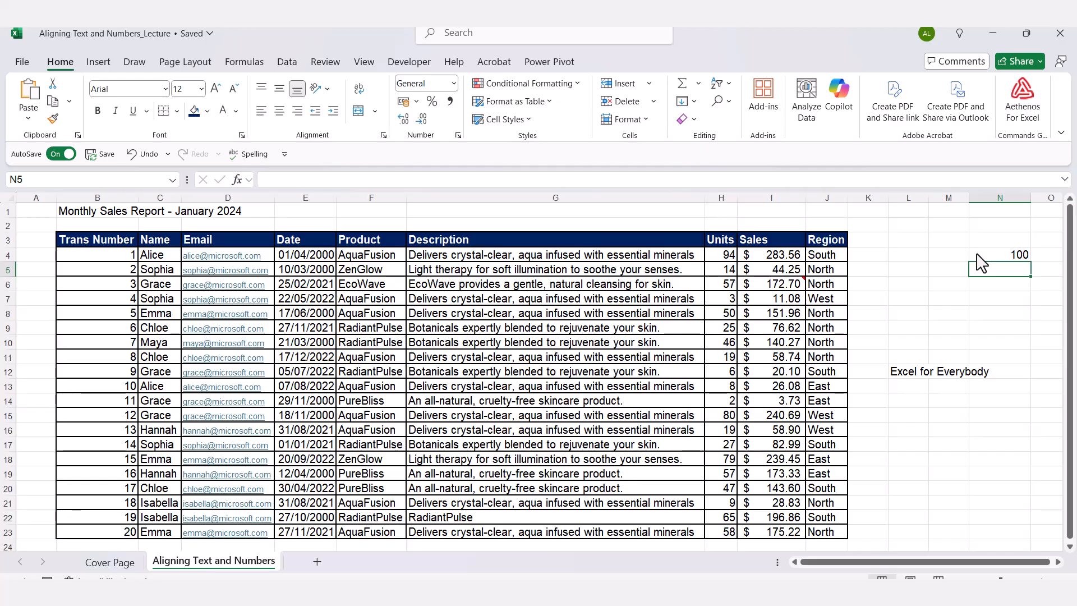
text(Te)
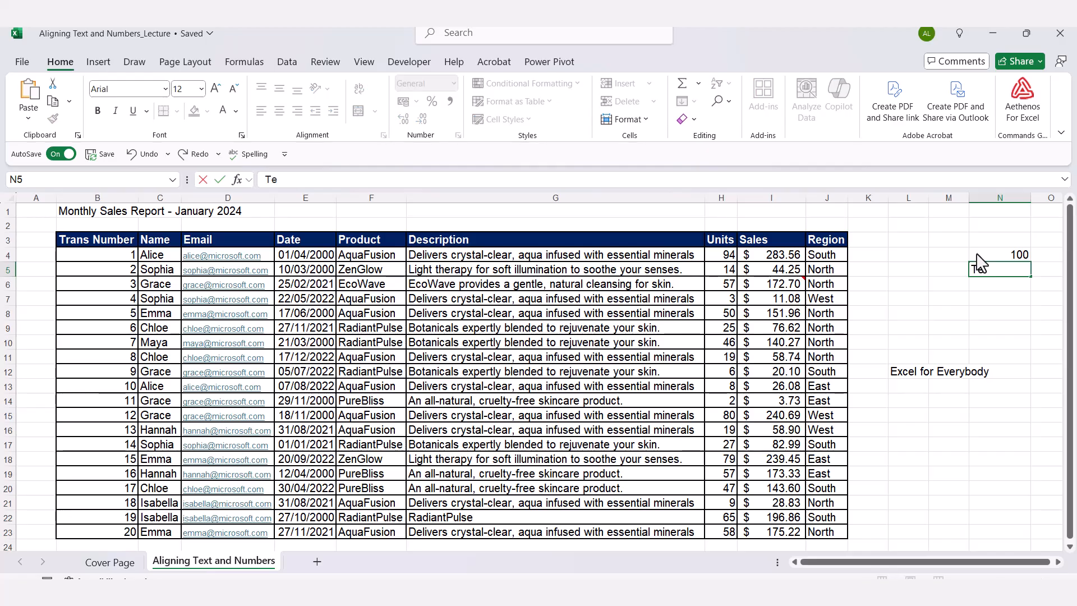
text(xt)
key(Return)
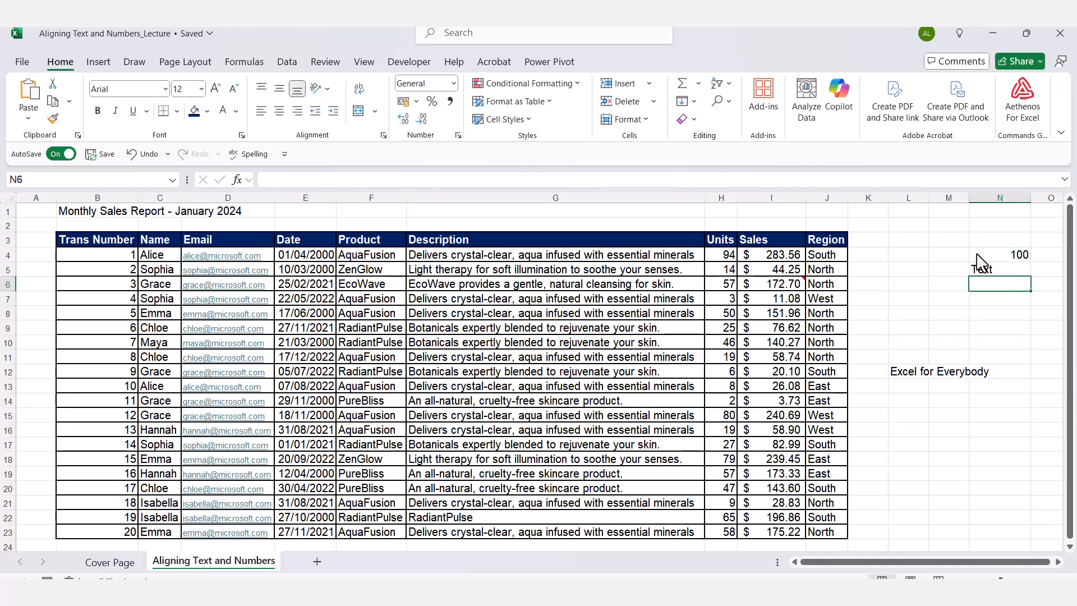
text(01/01)
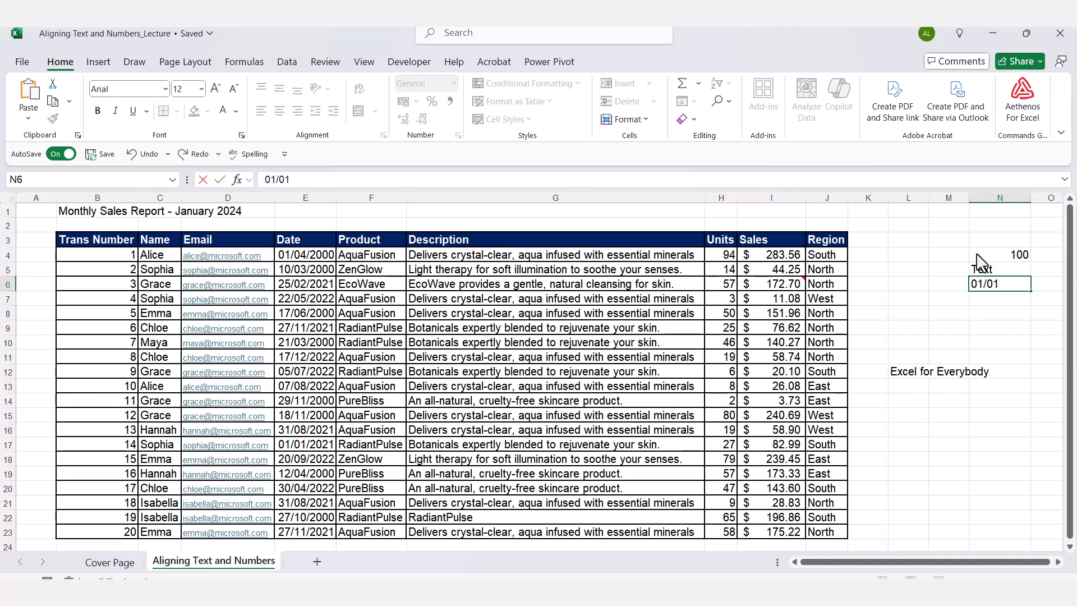
text(/2024)
key(Return)
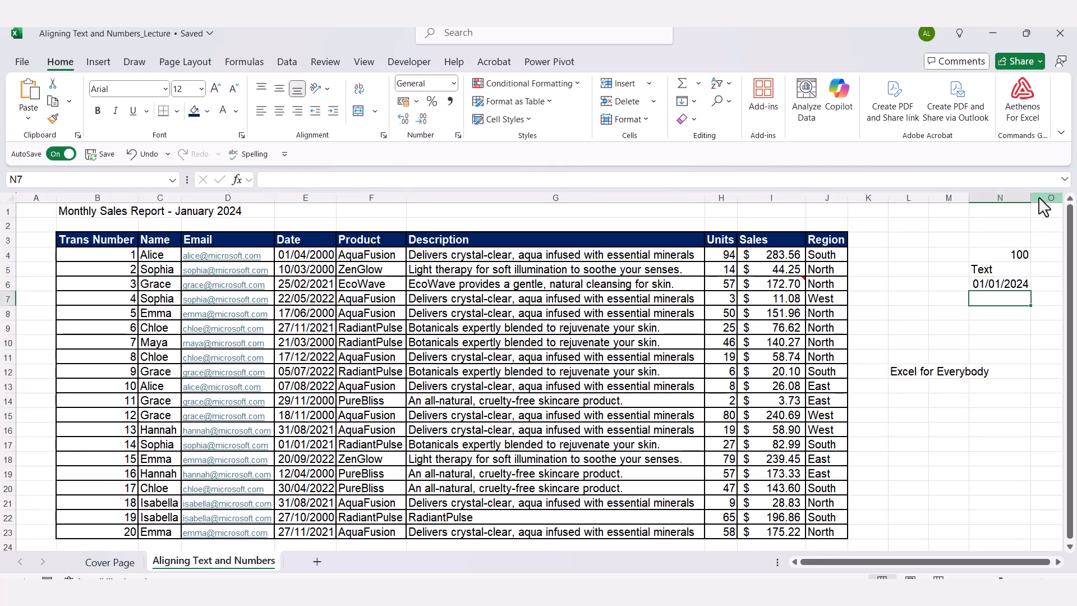
drag(1031, 199, 1058, 206)
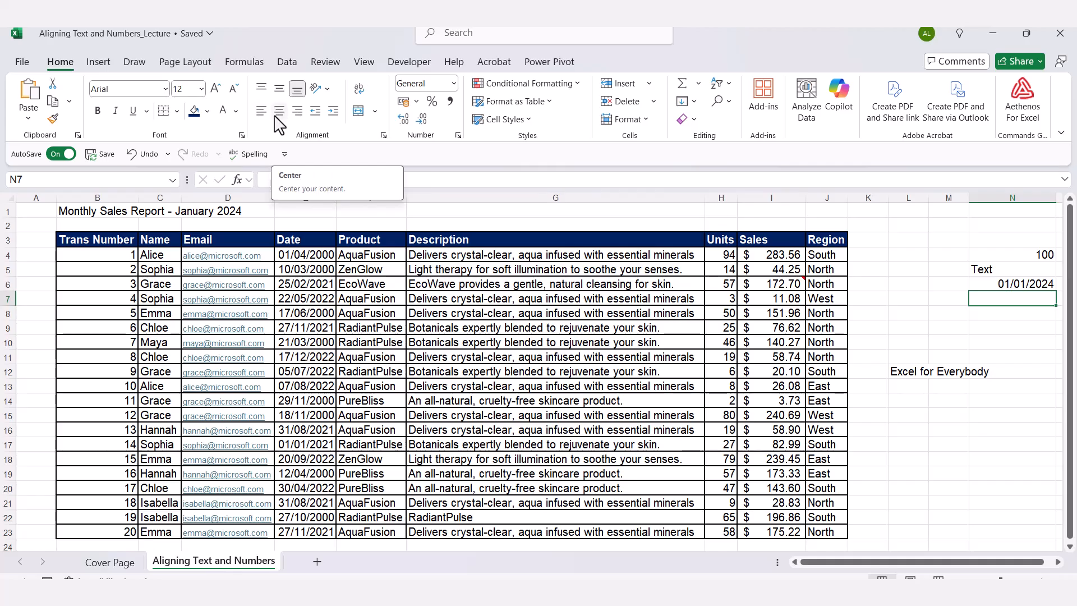
Step: Center the table's header cells B3:J3 horizontally, and switch them to right alignment
click(86, 249)
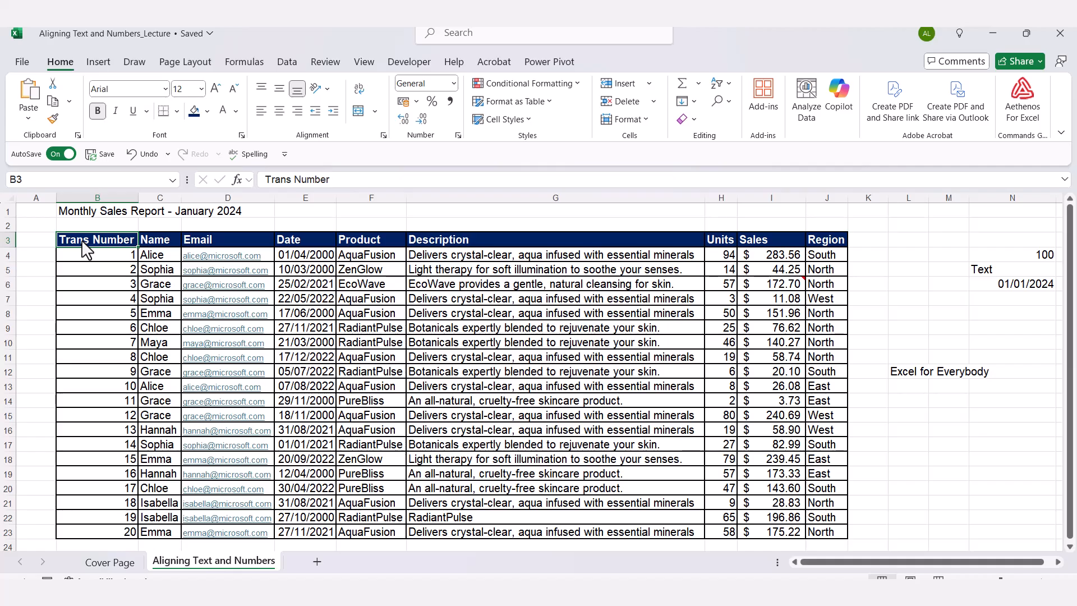
key(ctrl+shift+Right)
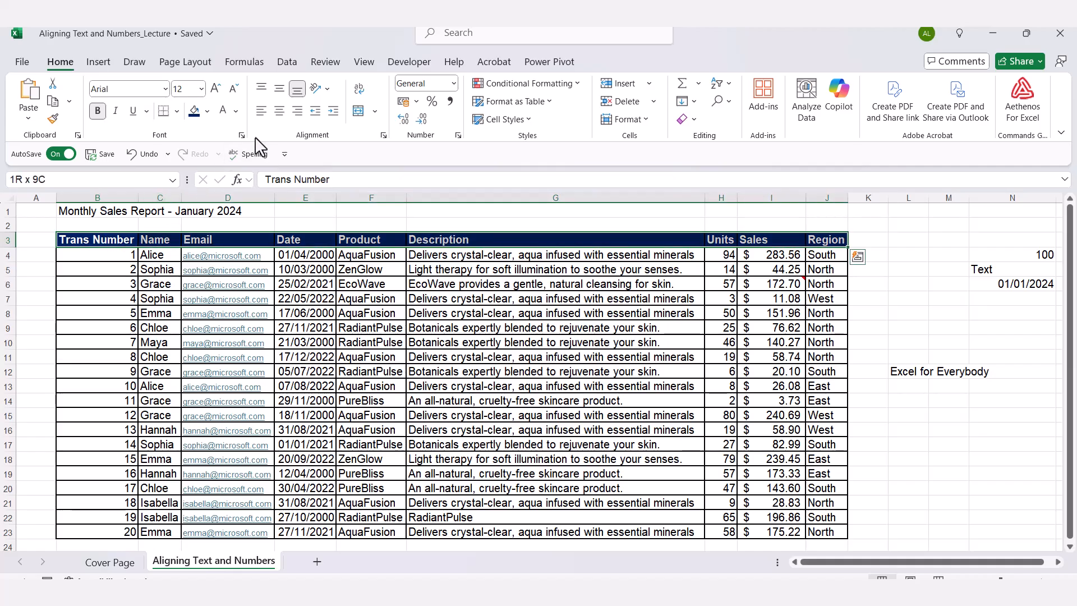
click(279, 112)
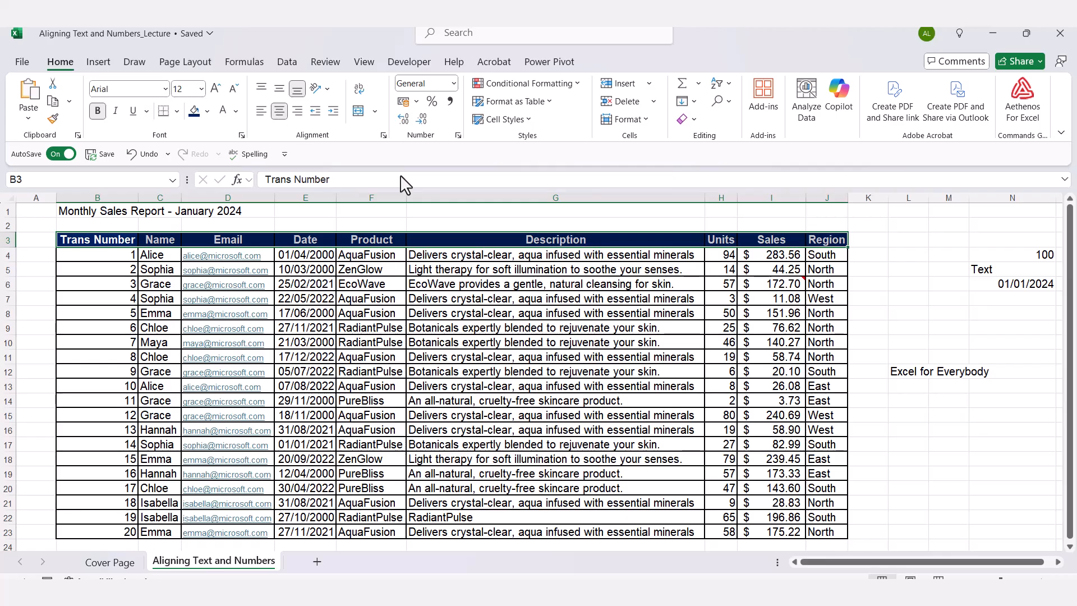
click(296, 111)
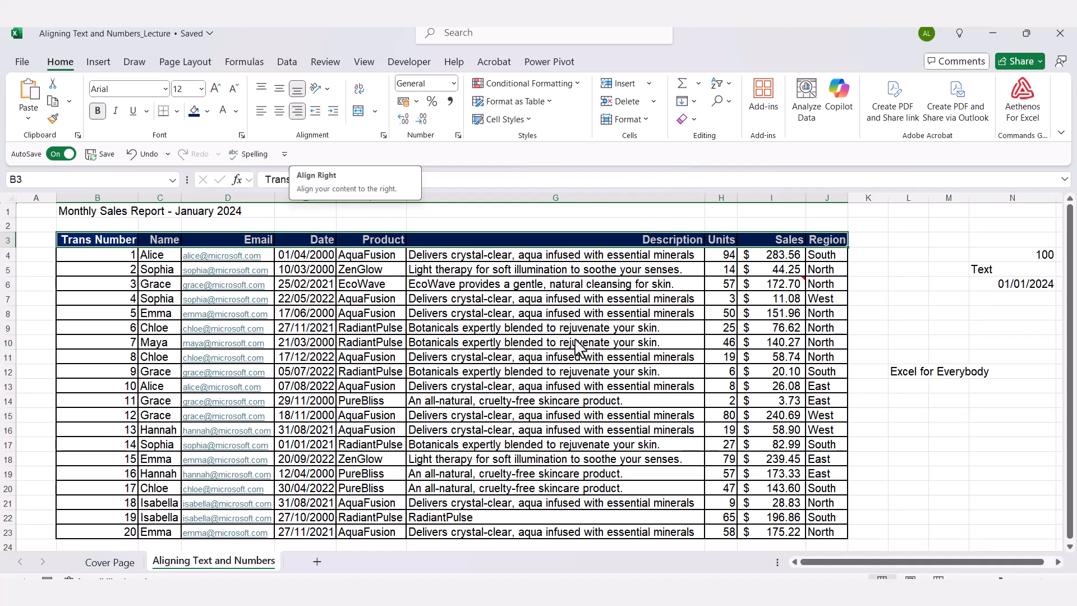
click(499, 222)
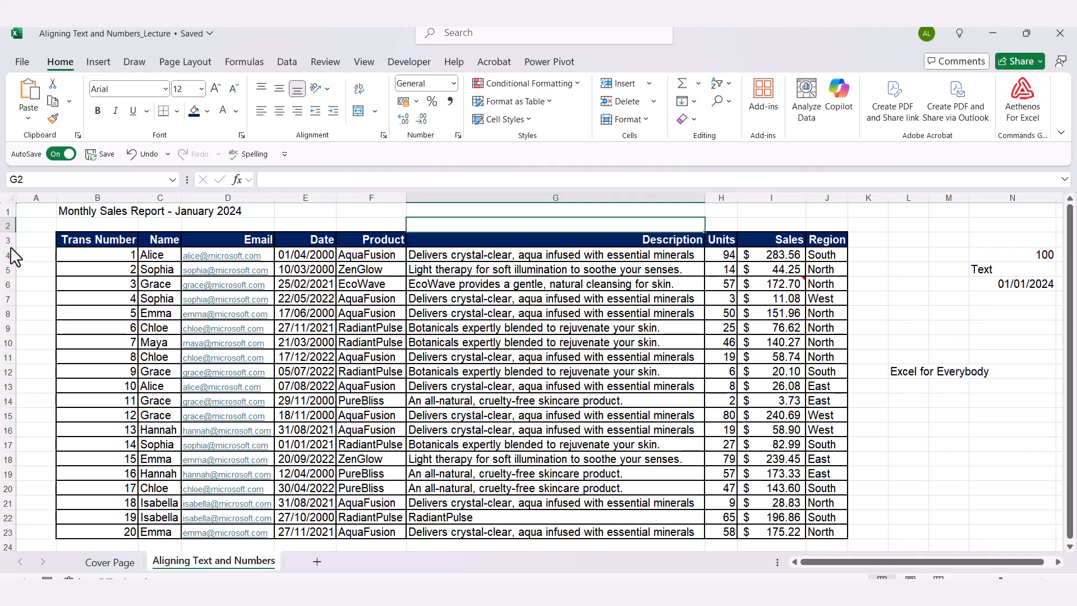
Step: Make header row 3 taller and set the header cells' vertical alignment to top, followed by middle
drag(10, 247, 5, 300)
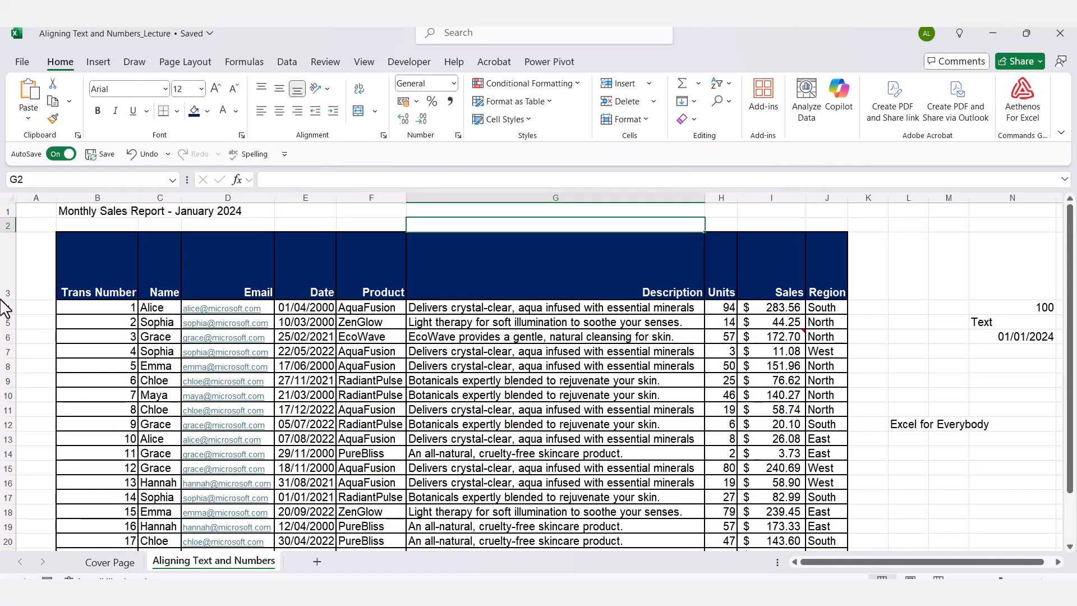
click(105, 285)
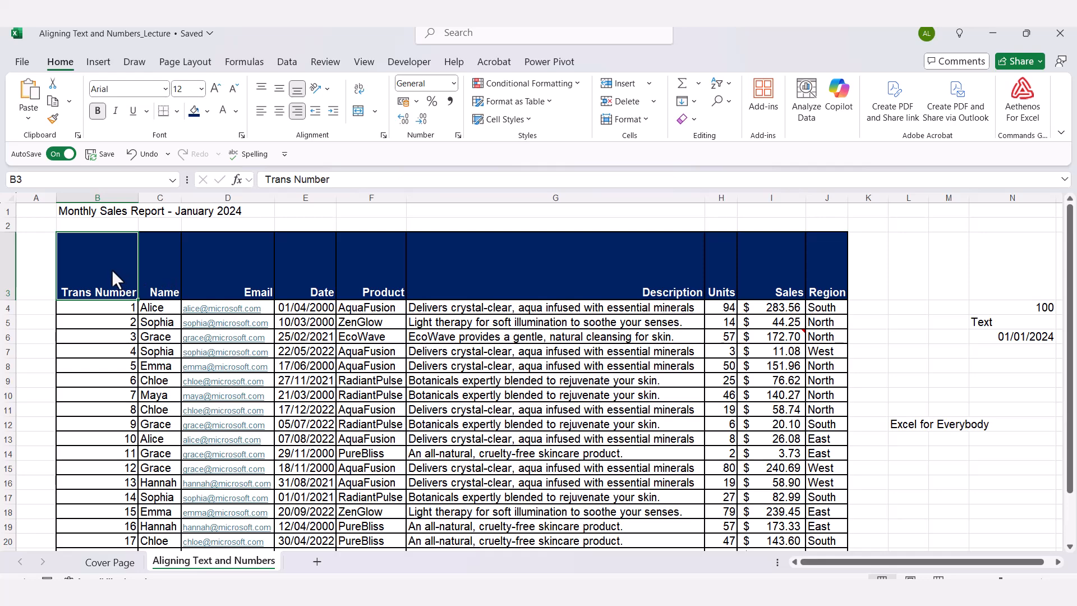
drag(112, 269, 855, 308)
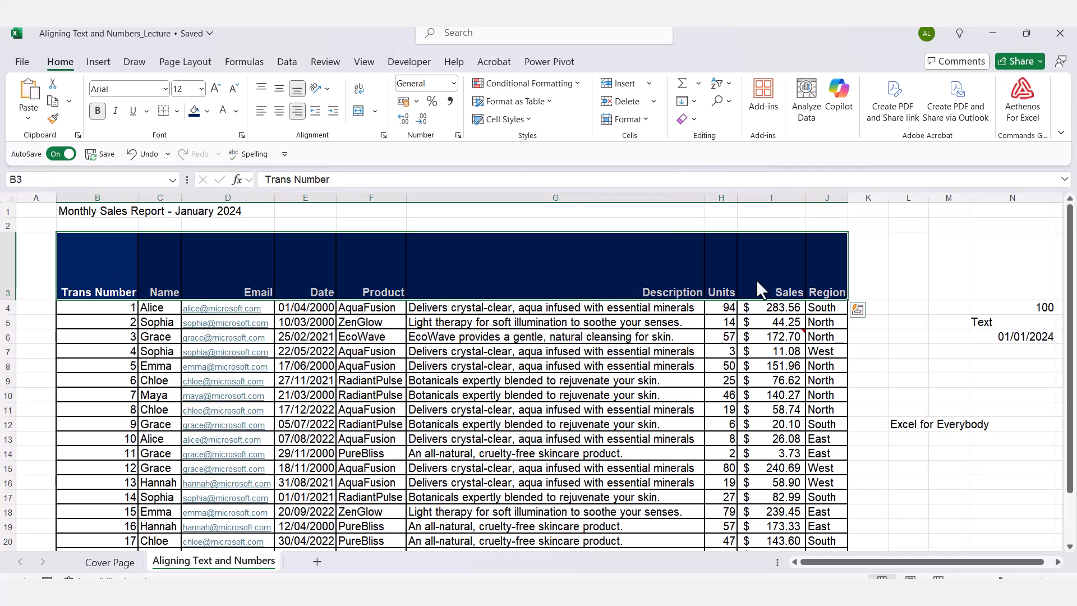
click(266, 92)
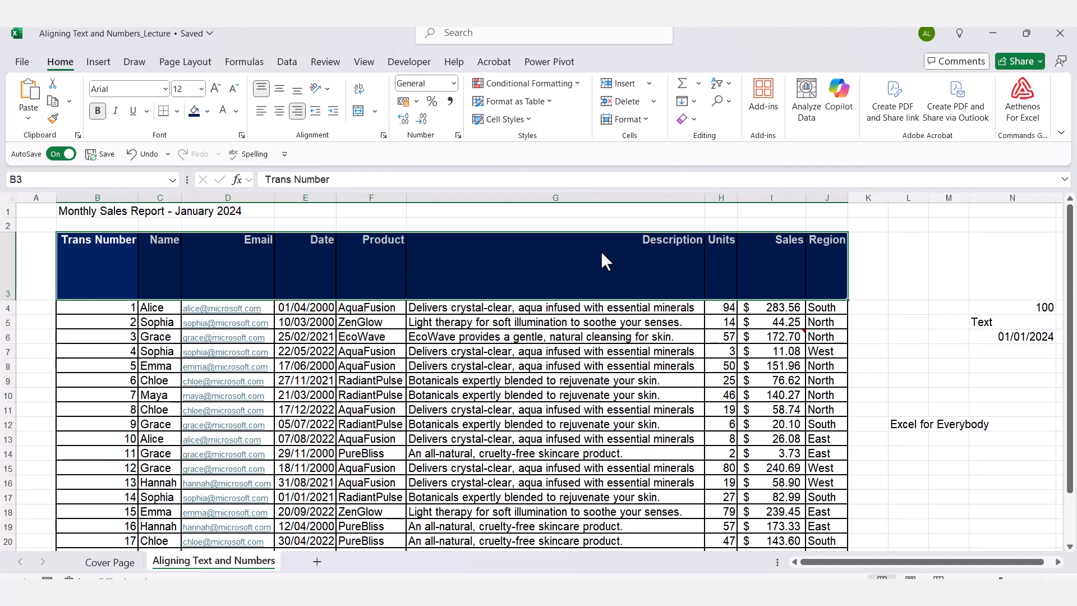
click(280, 89)
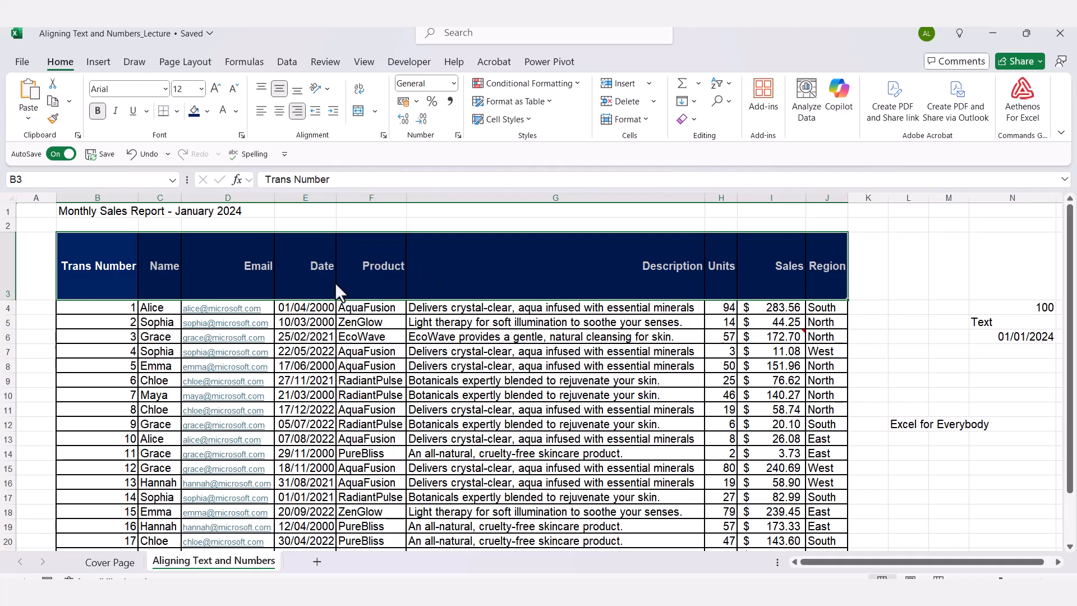
Step: Angle the header text counterclockwise, and switch its orientation to Angle Clockwise
click(329, 89)
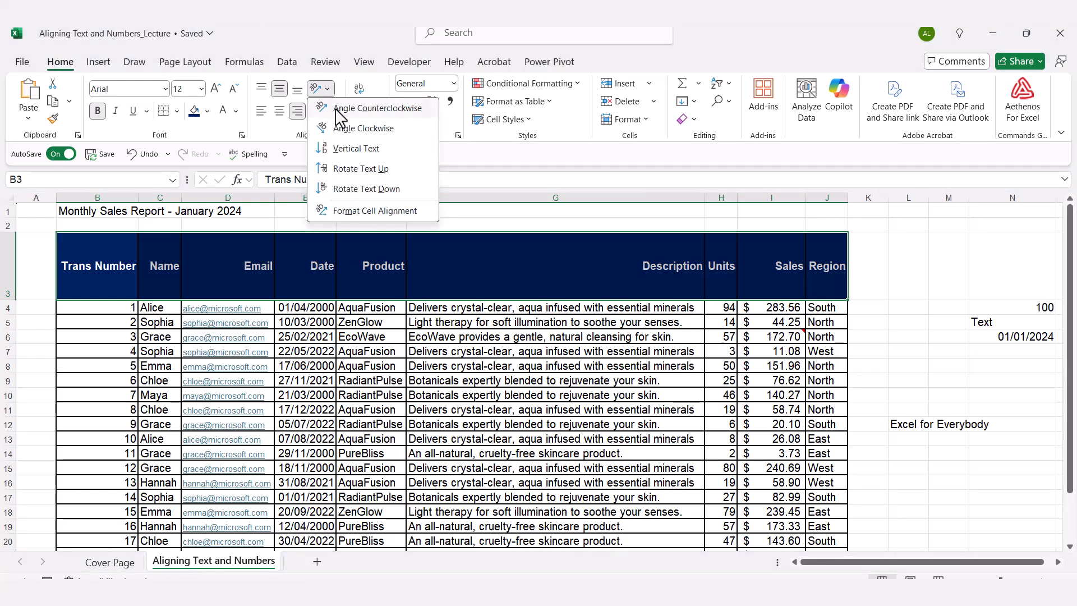
click(370, 111)
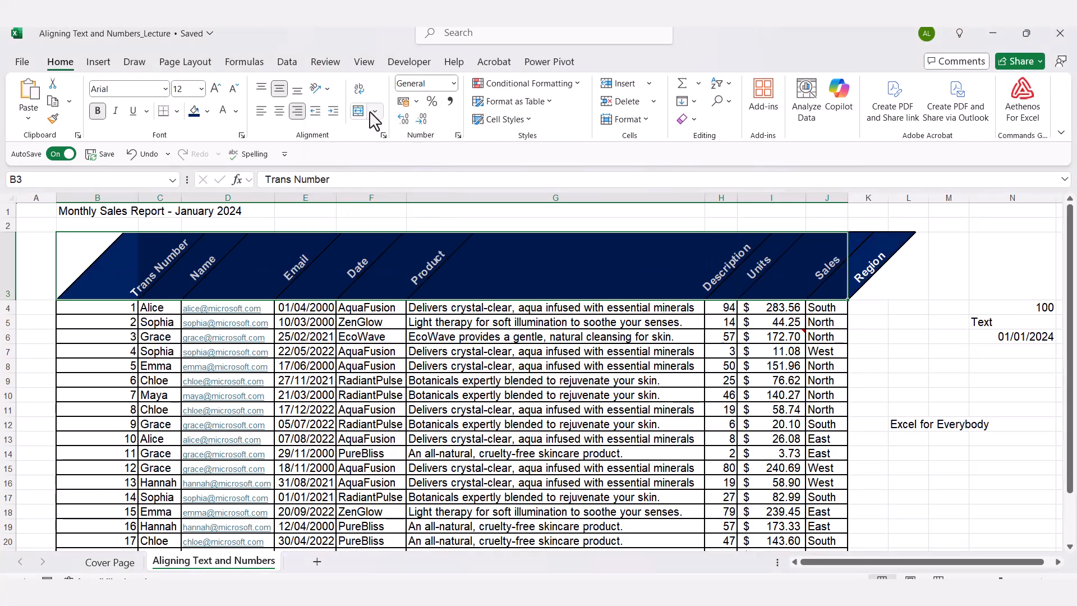
click(331, 91)
click(335, 126)
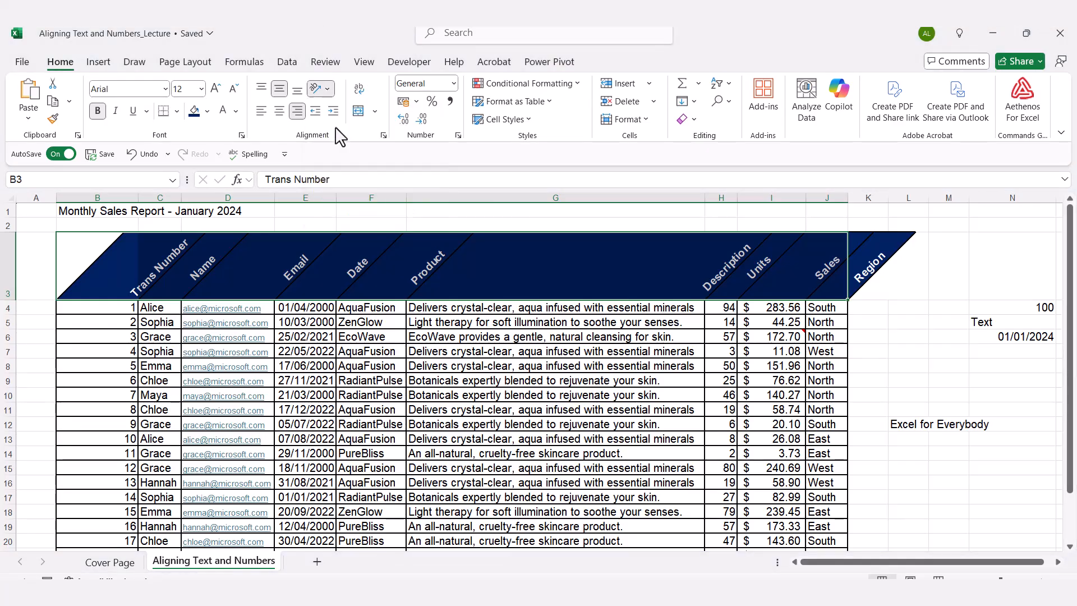
Step: Set the header cells to Vertical Text and increase row 3's height to fit the stacked letters
click(323, 90)
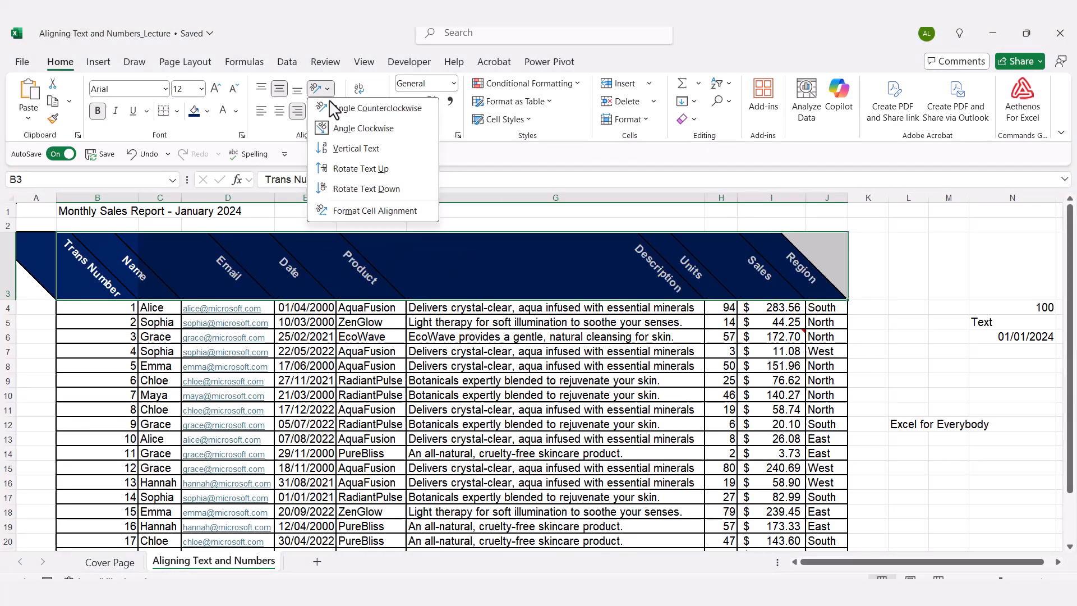
click(336, 148)
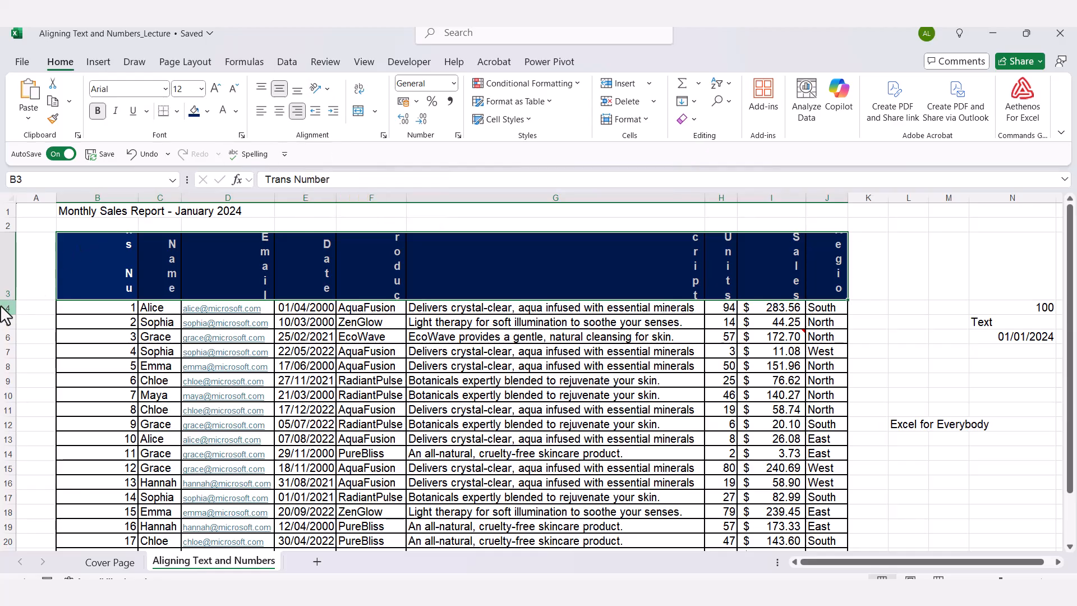
drag(11, 301, 5, 406)
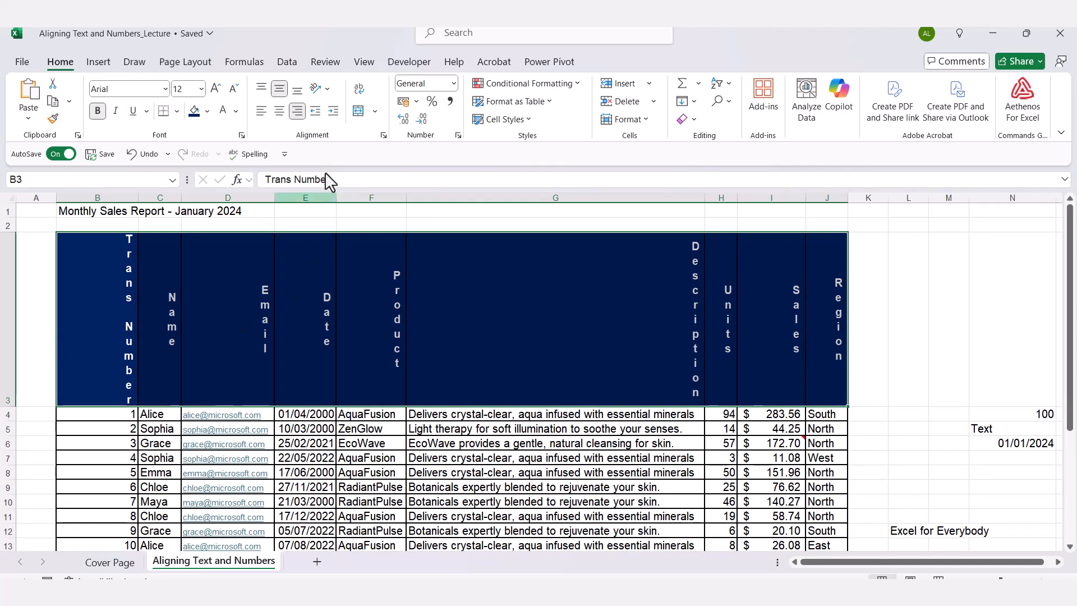
Step: Apply Rotate Text Up to the header cells, and change the orientation to Rotate Text Down
click(326, 90)
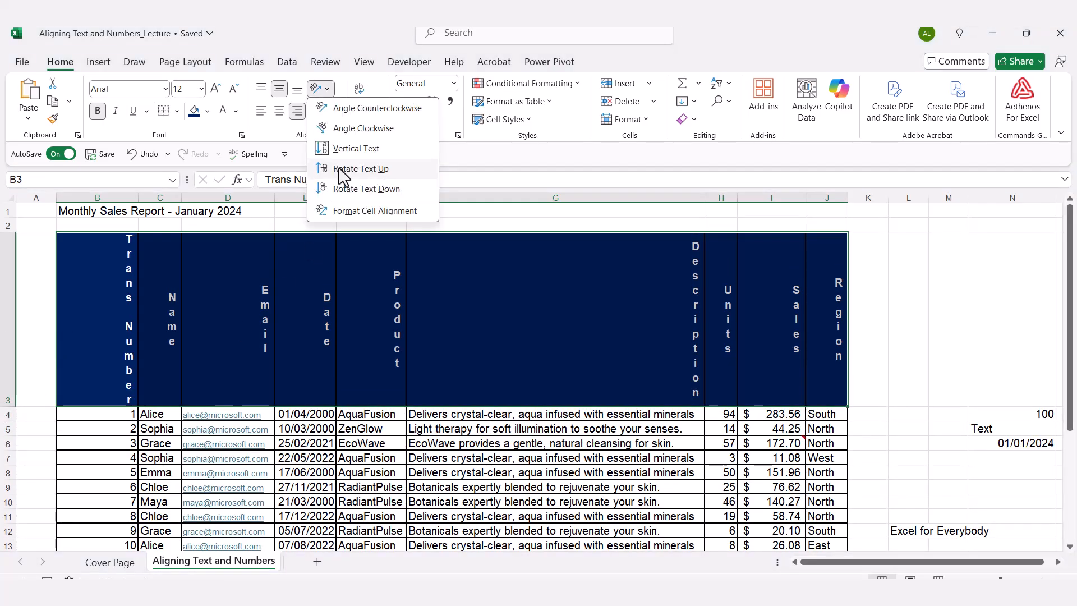
click(343, 170)
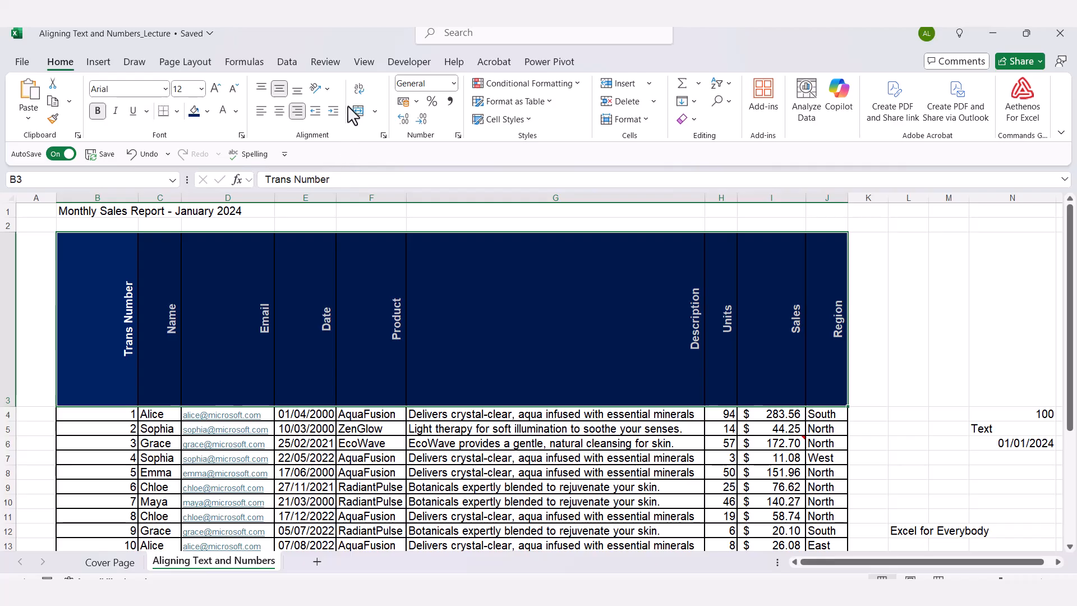
click(327, 90)
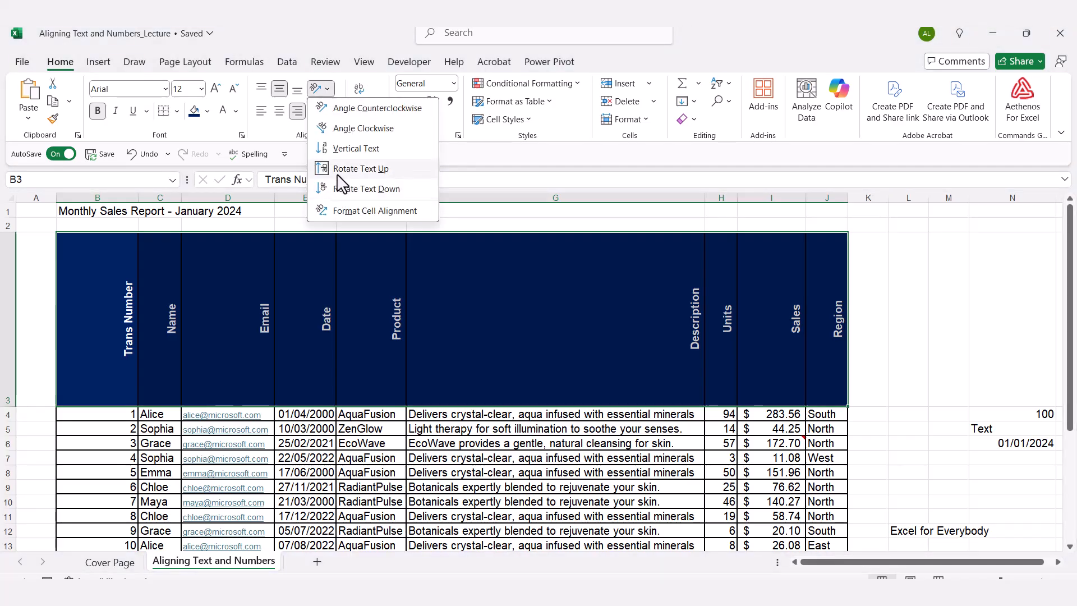
click(342, 190)
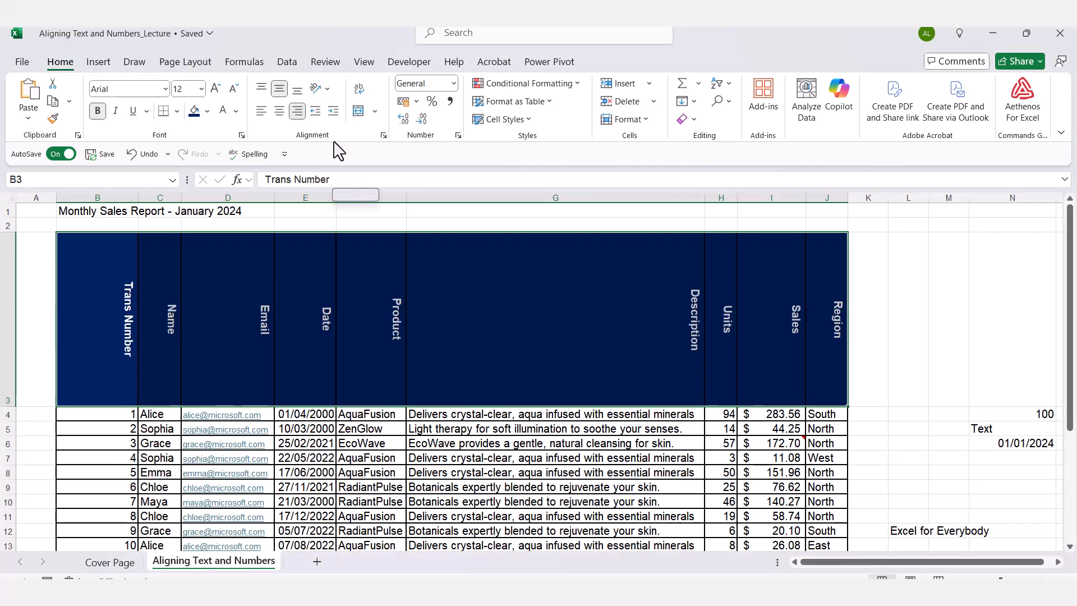
Step: Set a custom upward-slanting text angle for the header cells through the Format Cells alignment options
click(320, 88)
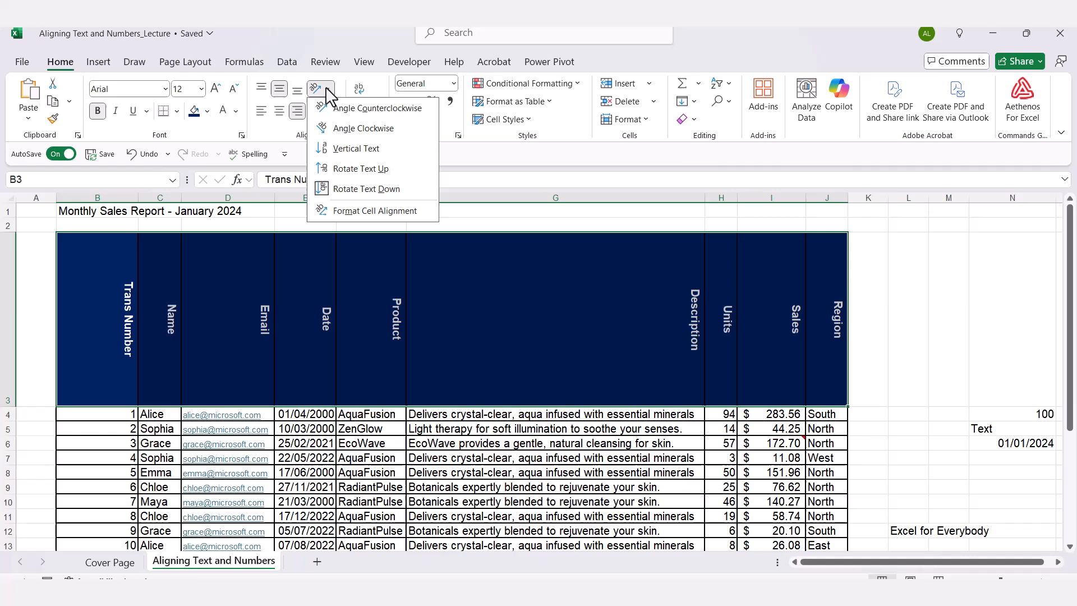
click(355, 212)
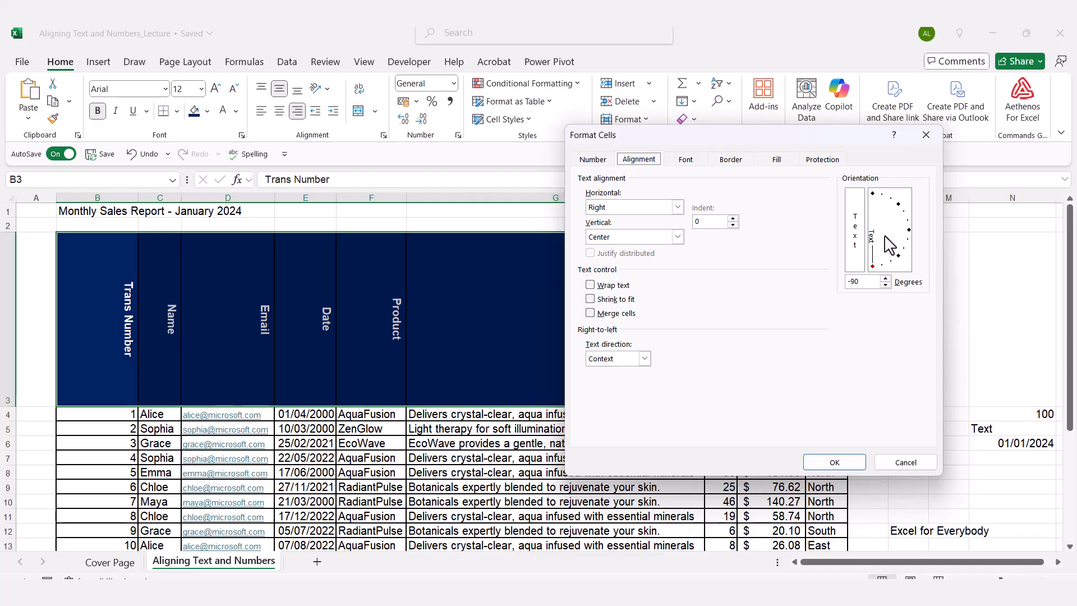
drag(874, 268, 899, 210)
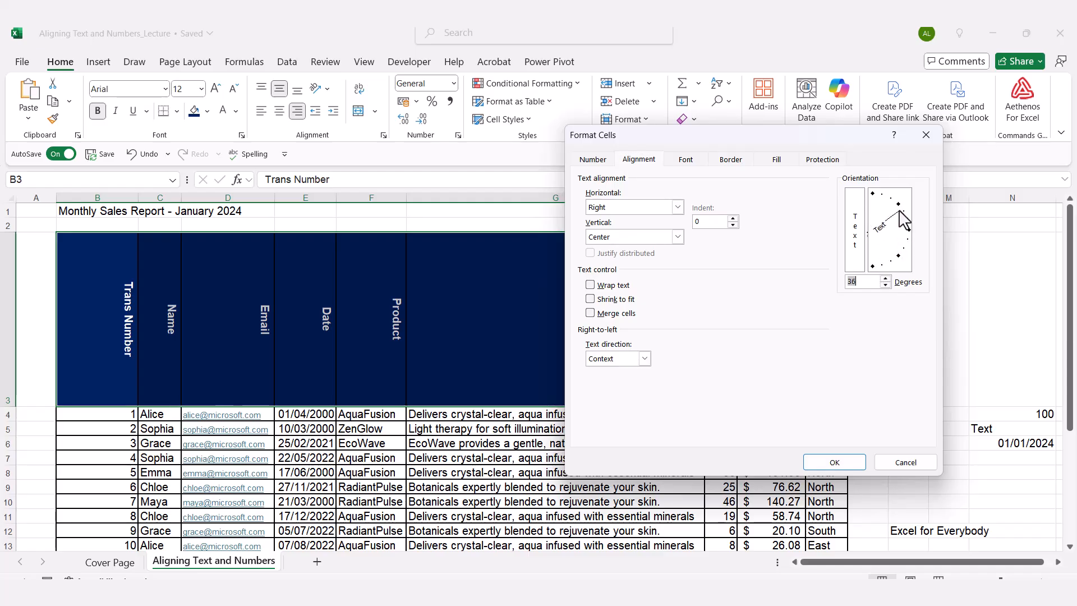
click(838, 461)
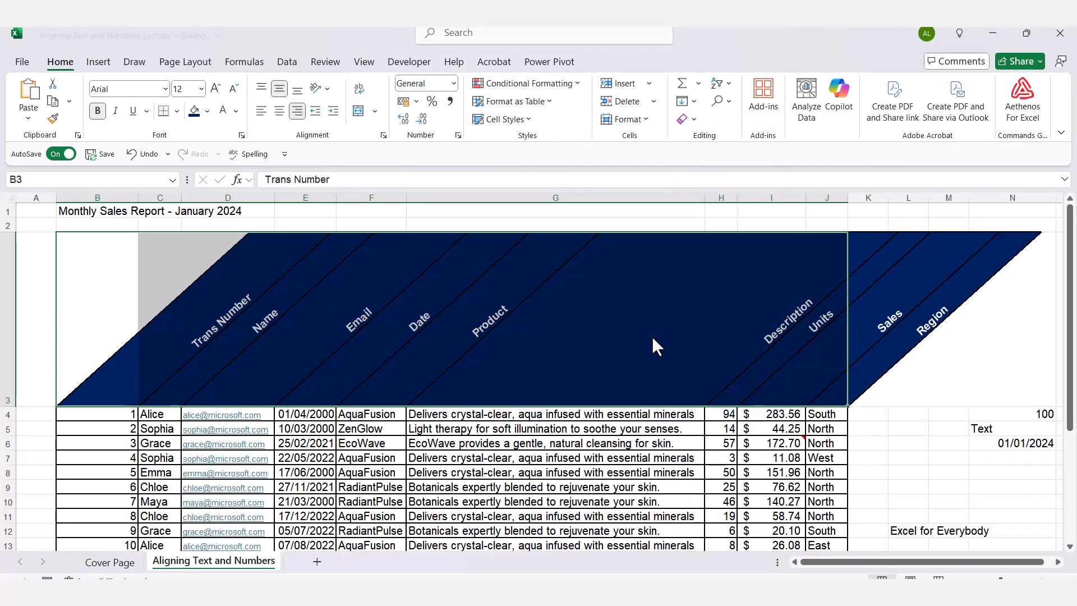
click(458, 135)
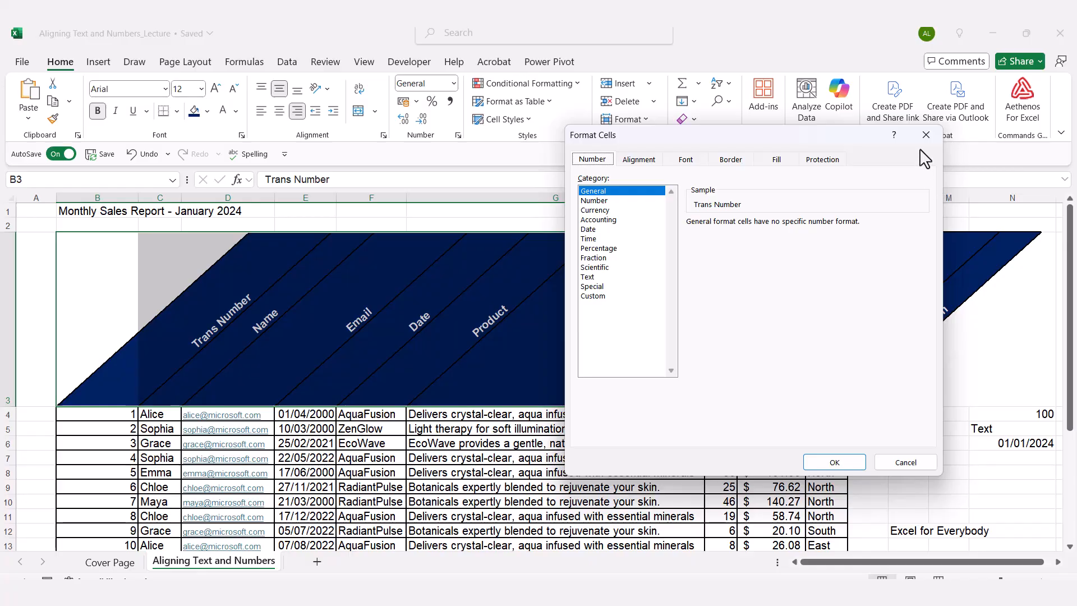
click(925, 135)
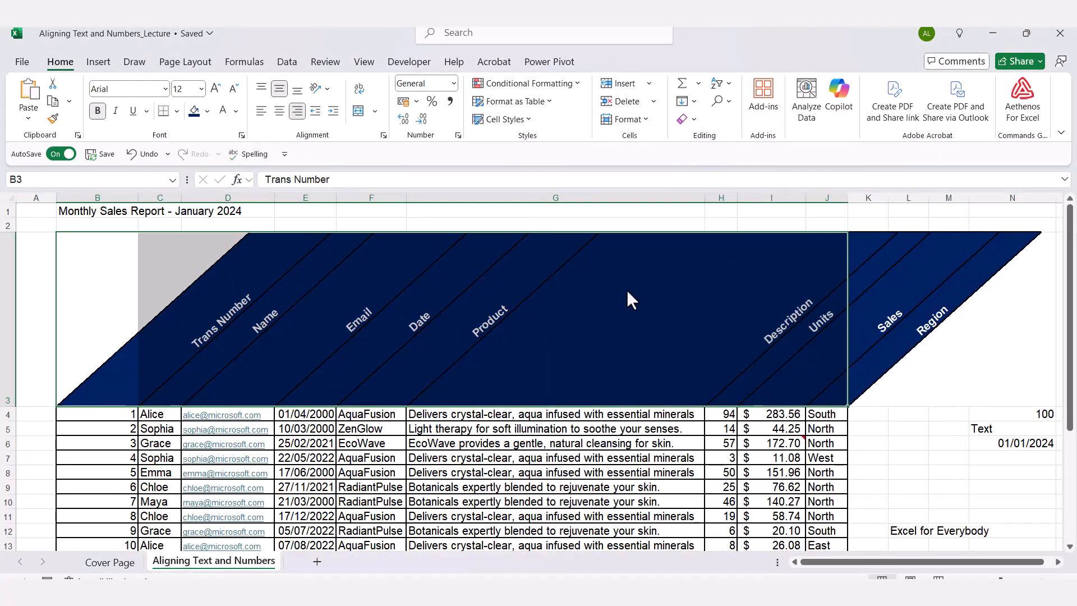
Step: Undo the header row's orientation, alignment and row height changes back to the original left-aligned layout
key(ctrl+z)
key(ctrl+y)
key(ctrl+y)
key(ctrl+y)
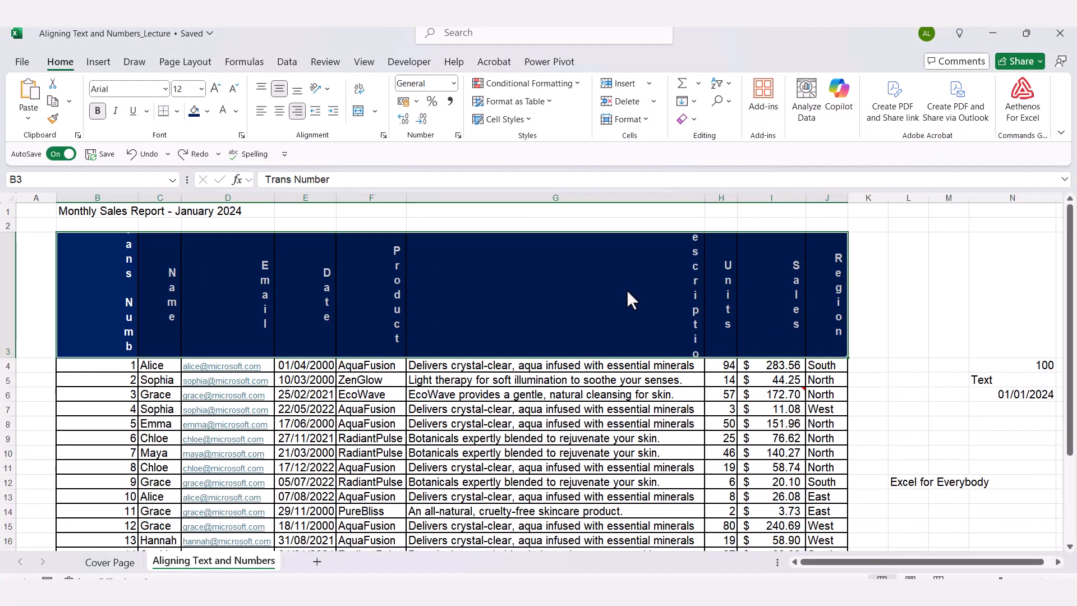
key(ctrl+z)
key(ctrl+z)
key(ctrl+z)
key(ctrl+z)
key(ctrl+z)
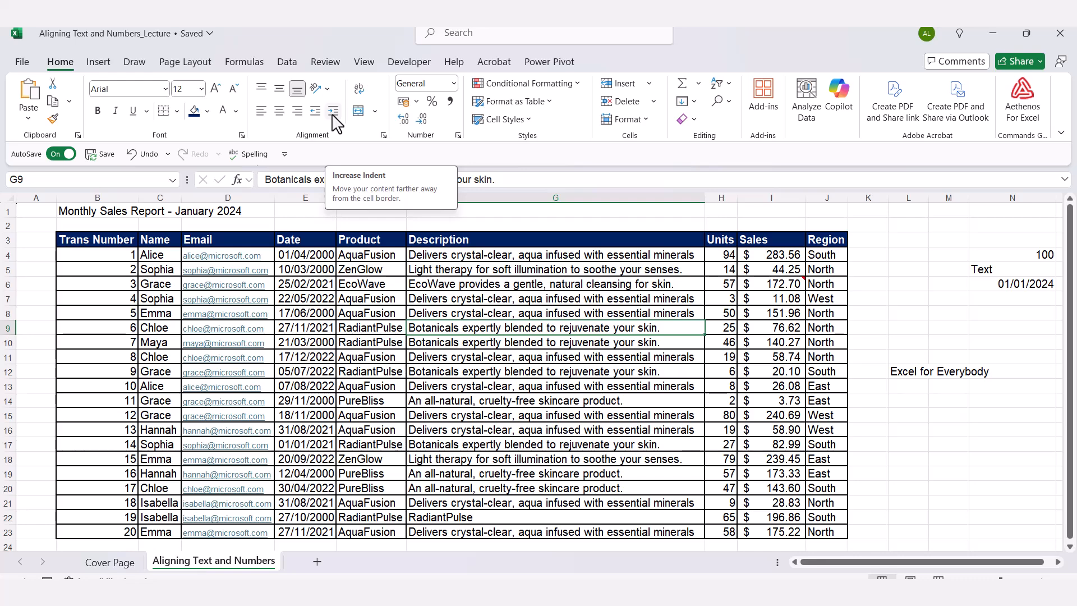
Step: Increase the indent of the Description header in G3 by nine levels
click(429, 239)
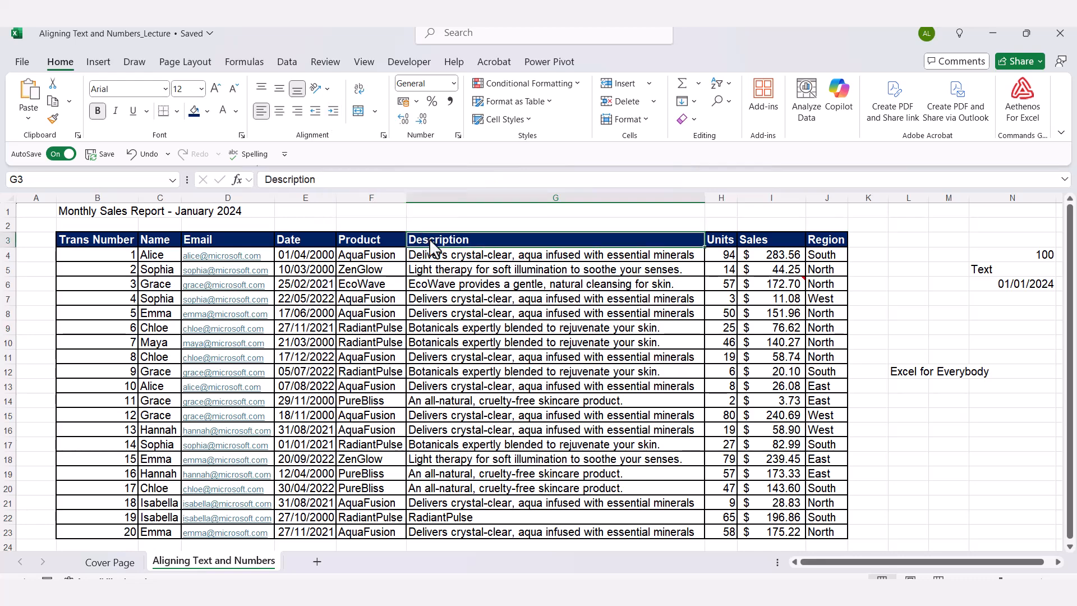
click(333, 112)
click(333, 111)
click(334, 112)
click(333, 111)
click(333, 111)
click(333, 112)
click(333, 112)
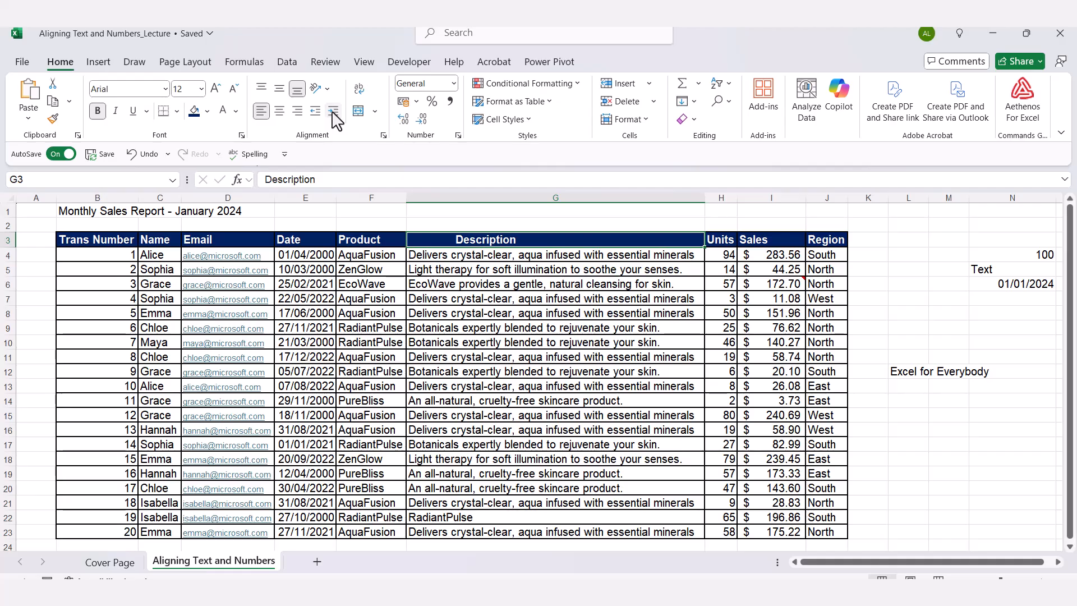
click(333, 112)
click(333, 112)
Step: Decrease the Description header's indent by nine levels, back to the cell's left edge
click(316, 112)
click(316, 112)
click(315, 112)
click(315, 112)
click(316, 111)
click(315, 111)
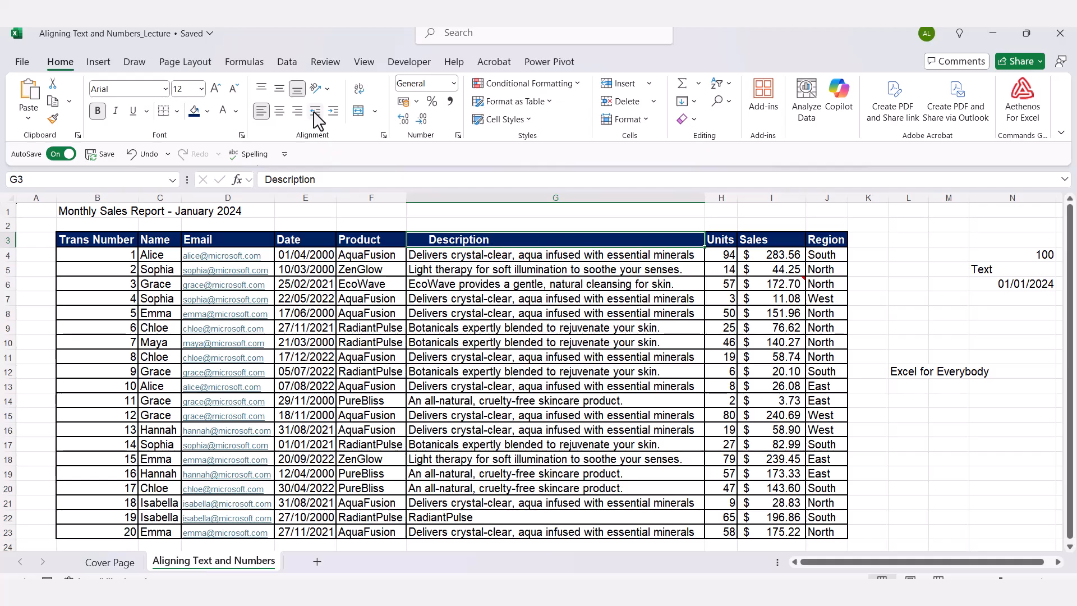
click(315, 112)
click(315, 112)
click(315, 112)
key(Up)
key(Up)
key(Down)
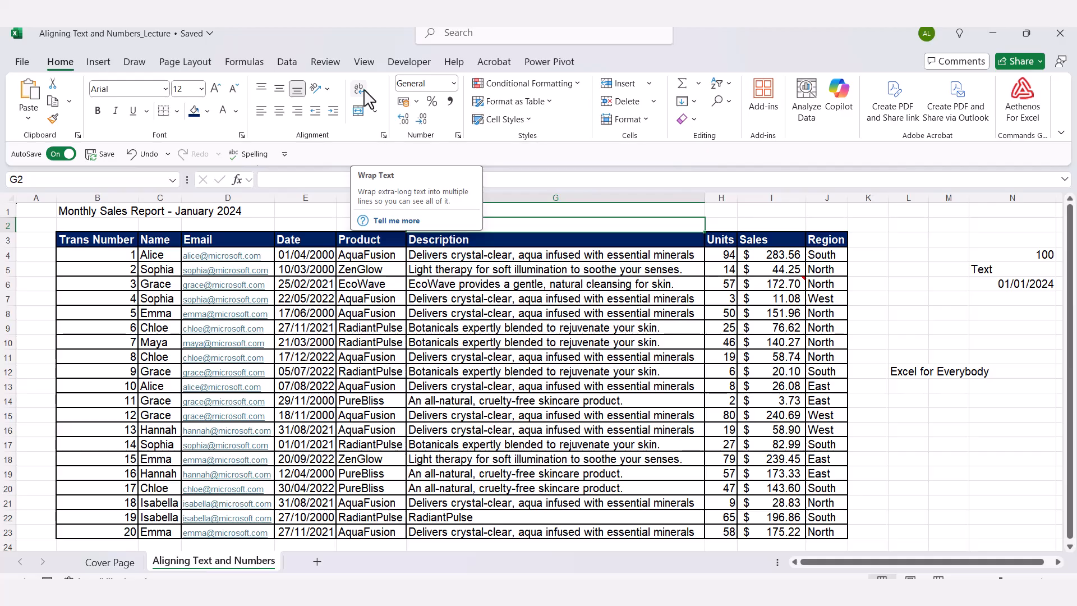
Step: Narrow the Description column to less than half its width and wrap the text in G4
click(502, 256)
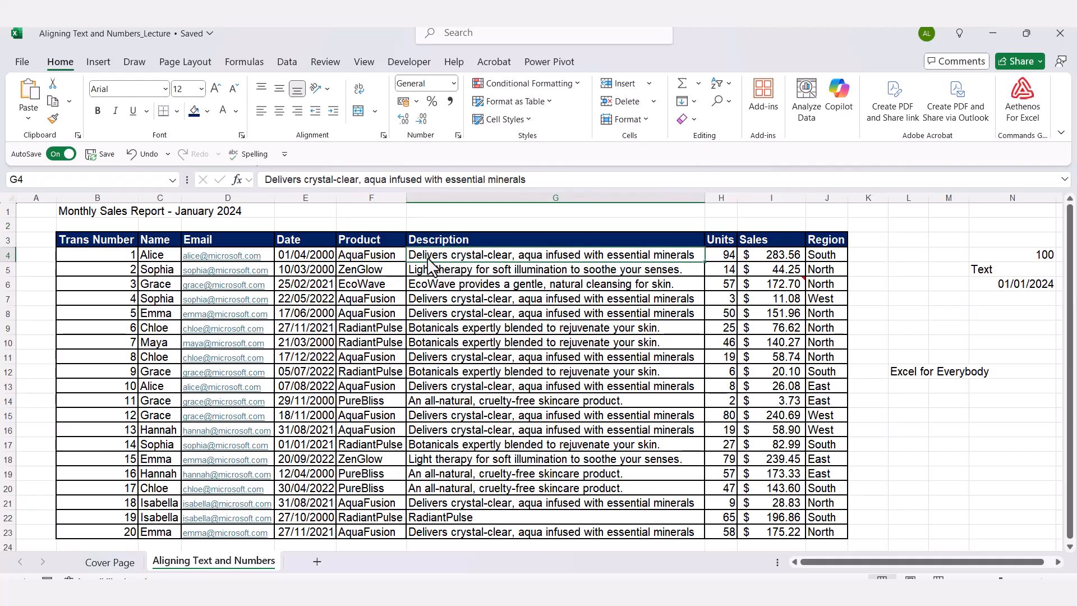
drag(705, 199, 531, 199)
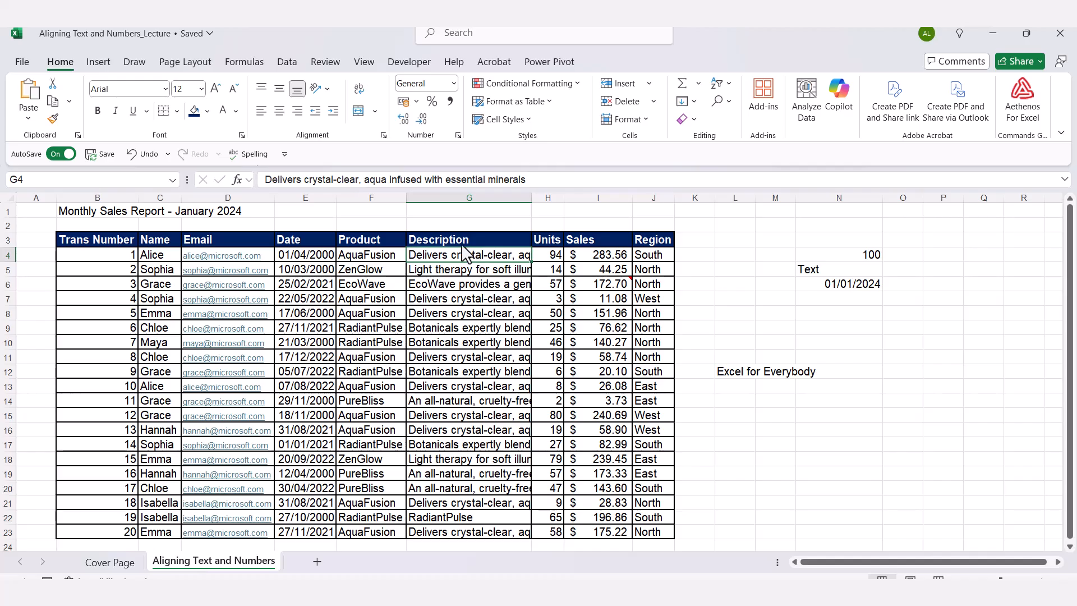
click(362, 91)
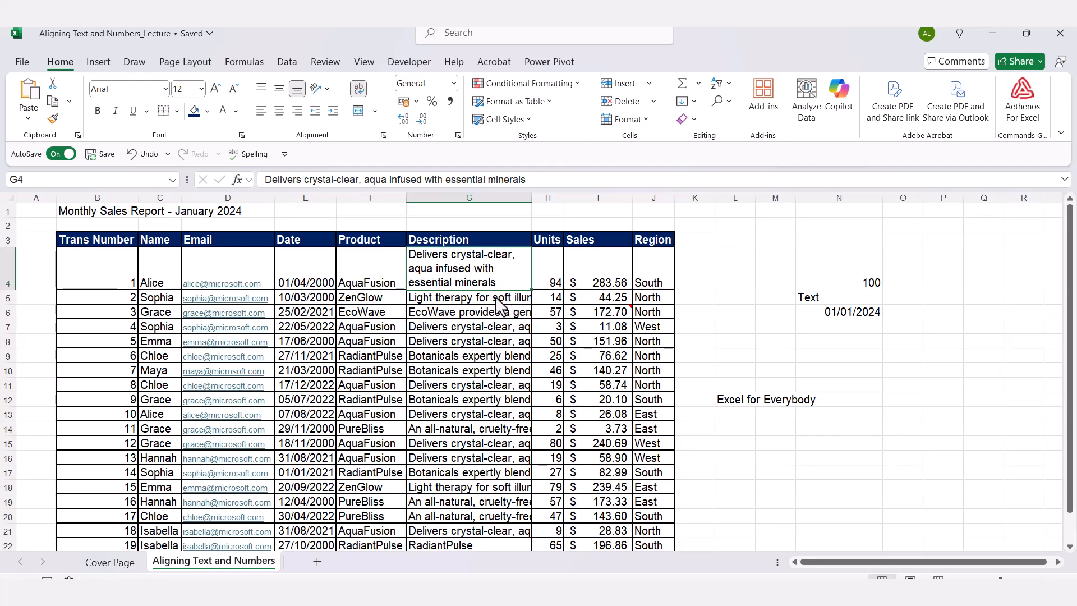
Step: Wrap the text in the remaining description cells, G5 to G23
drag(504, 302, 492, 522)
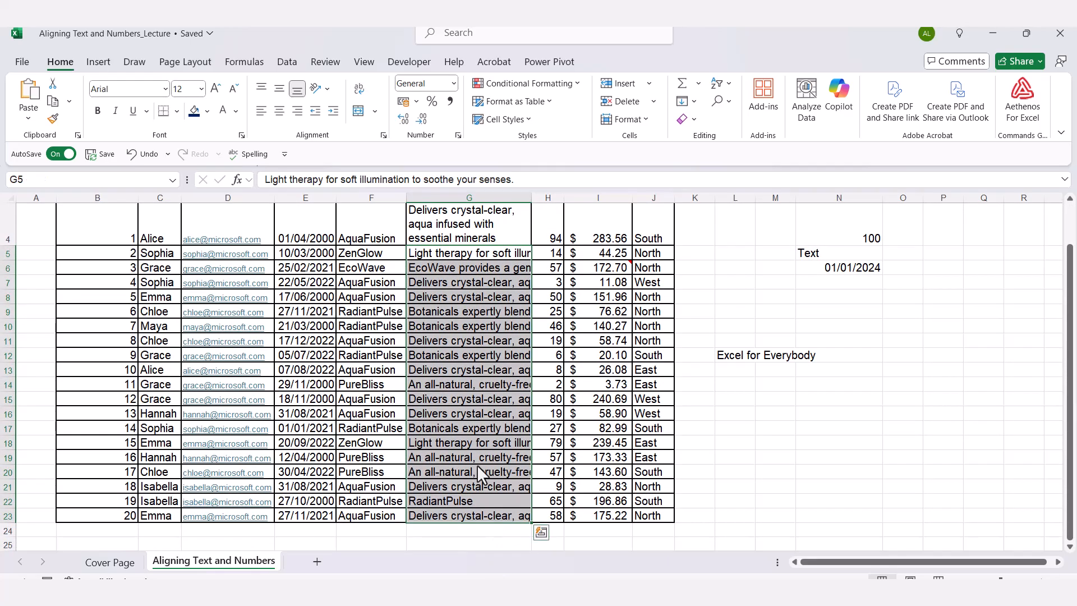
click(359, 89)
scroll(561, 337, down, 1)
click(577, 359)
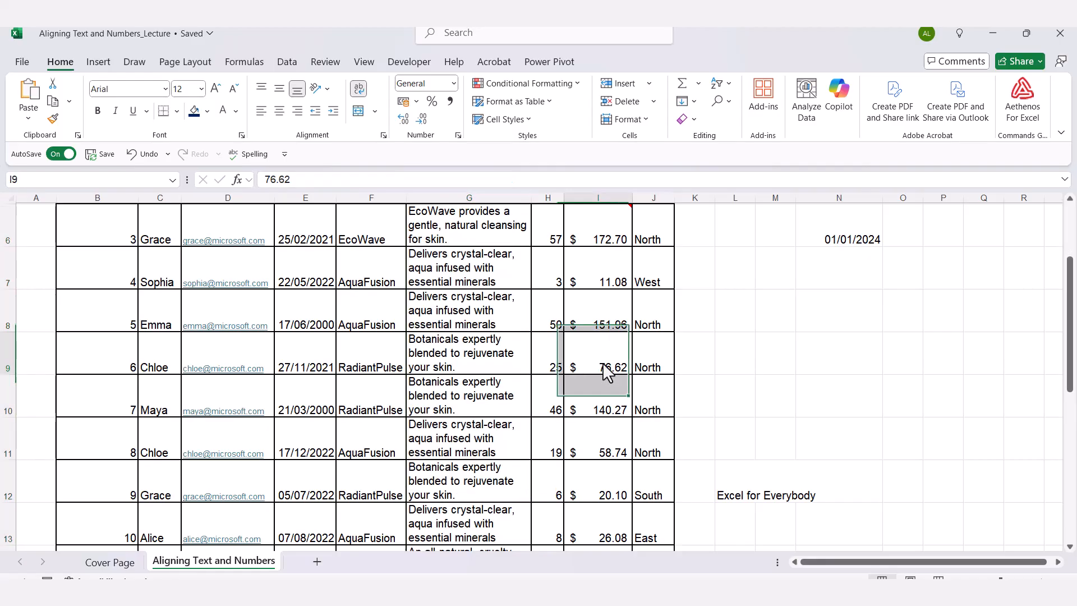
scroll(505, 364, up, 1)
scroll(477, 364, up, 1)
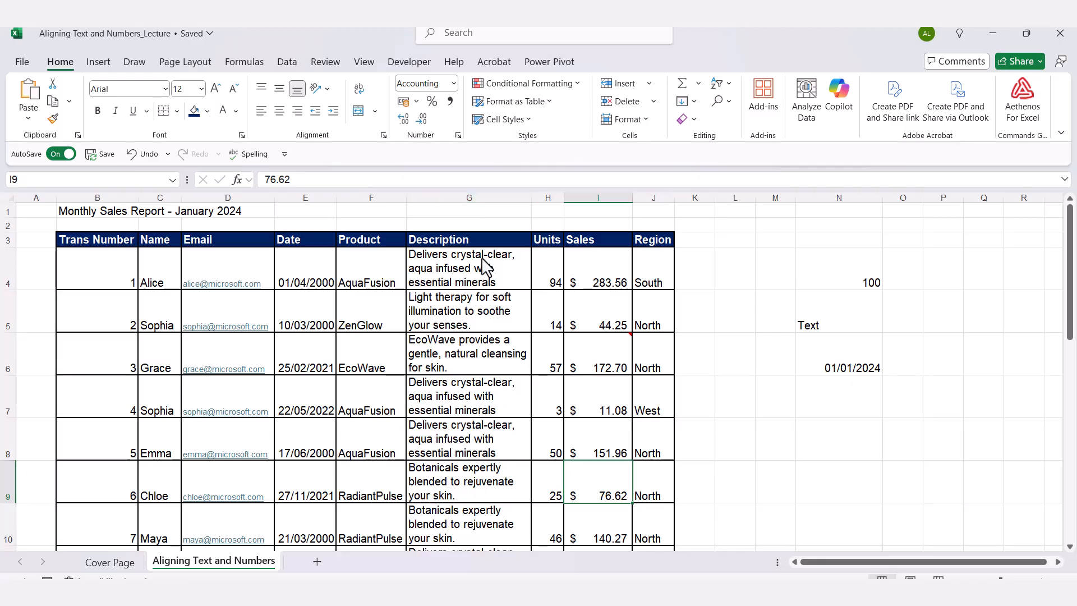
Step: Undo the text wrapping in the Description column and the column width change
key(ctrl+z)
key(ctrl+z)
key(ctrl+z)
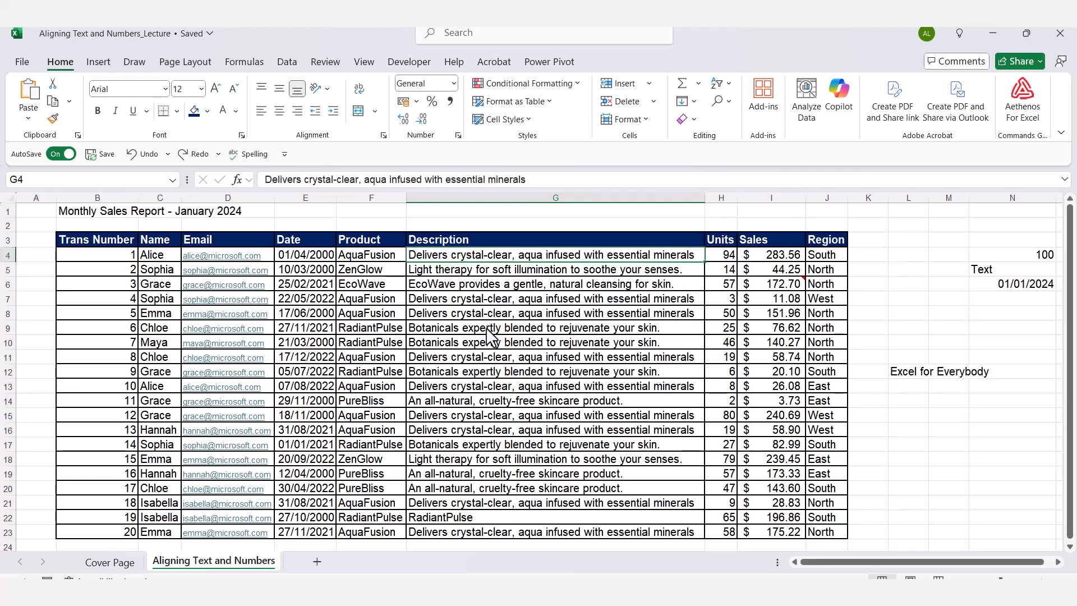
click(514, 303)
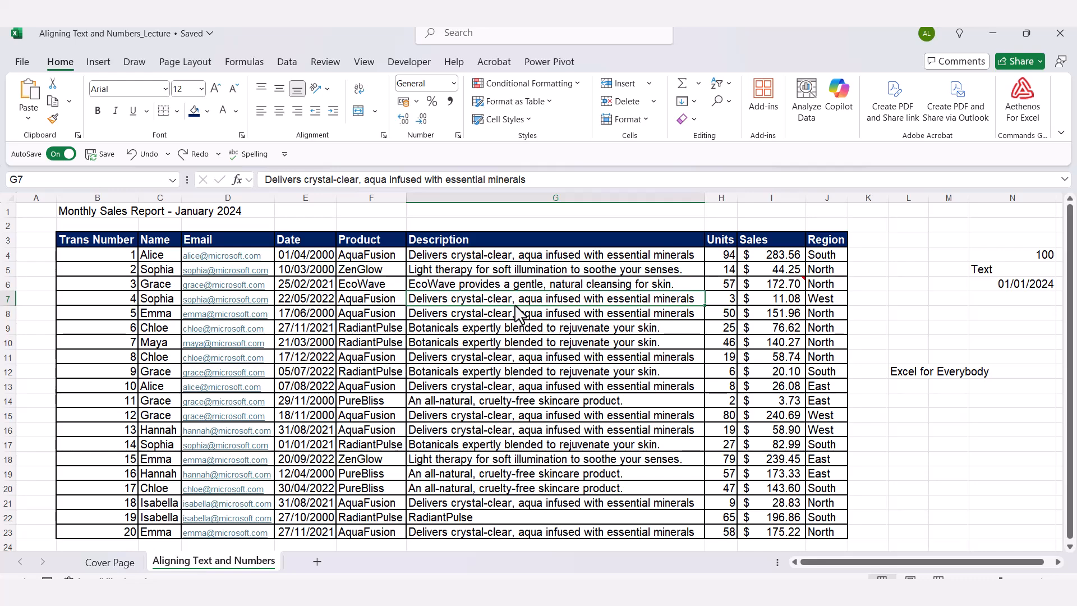
Step: Insert a line break after "Delivers crystal-clear," in G4, commit the entry, and undo the break
click(460, 258)
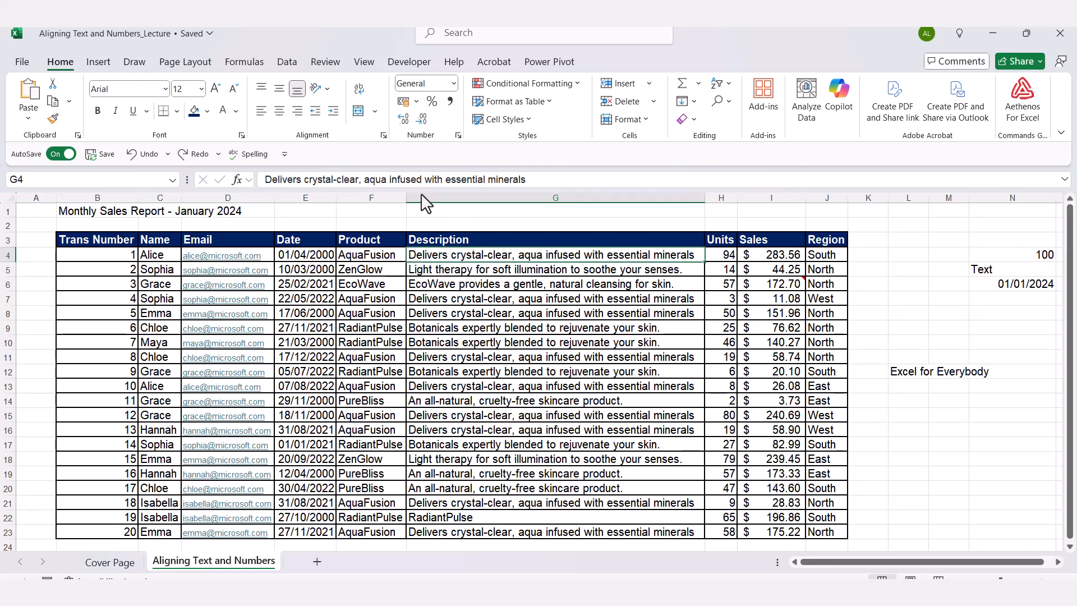
click(362, 180)
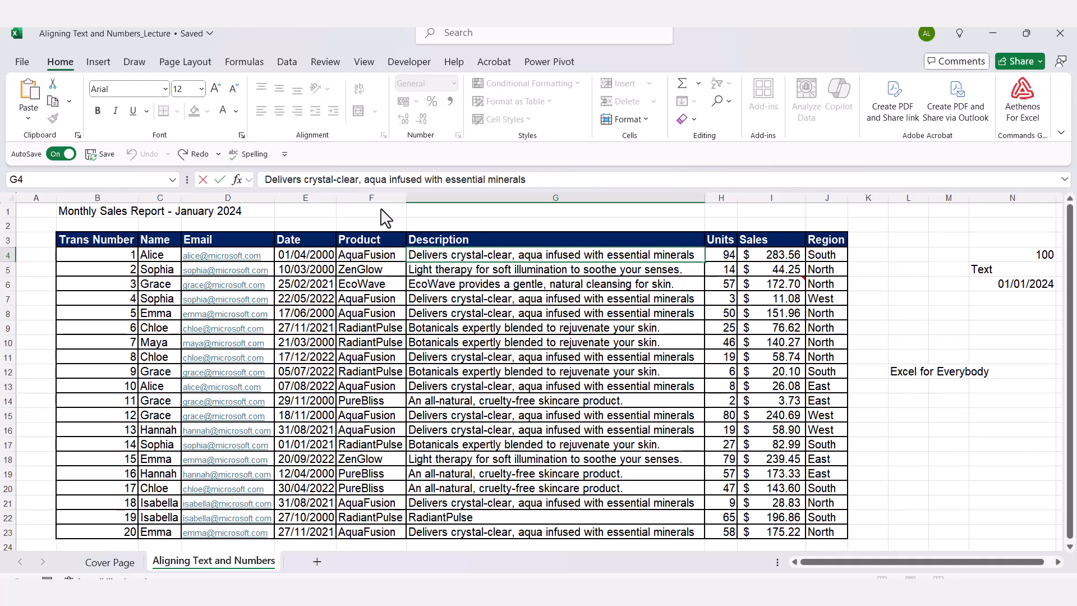
key(alt+Return)
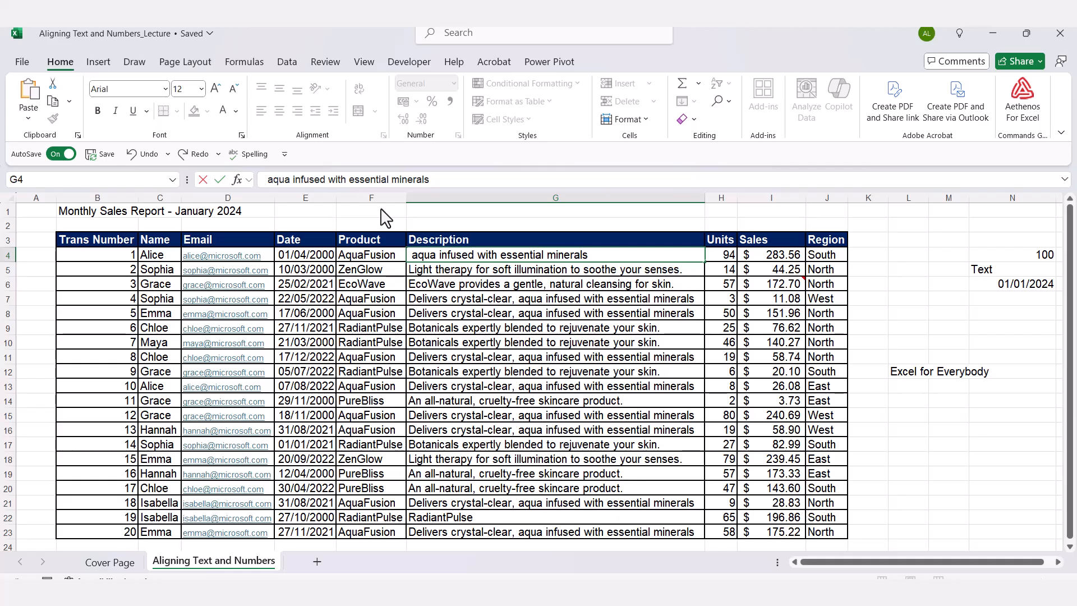
key(Return)
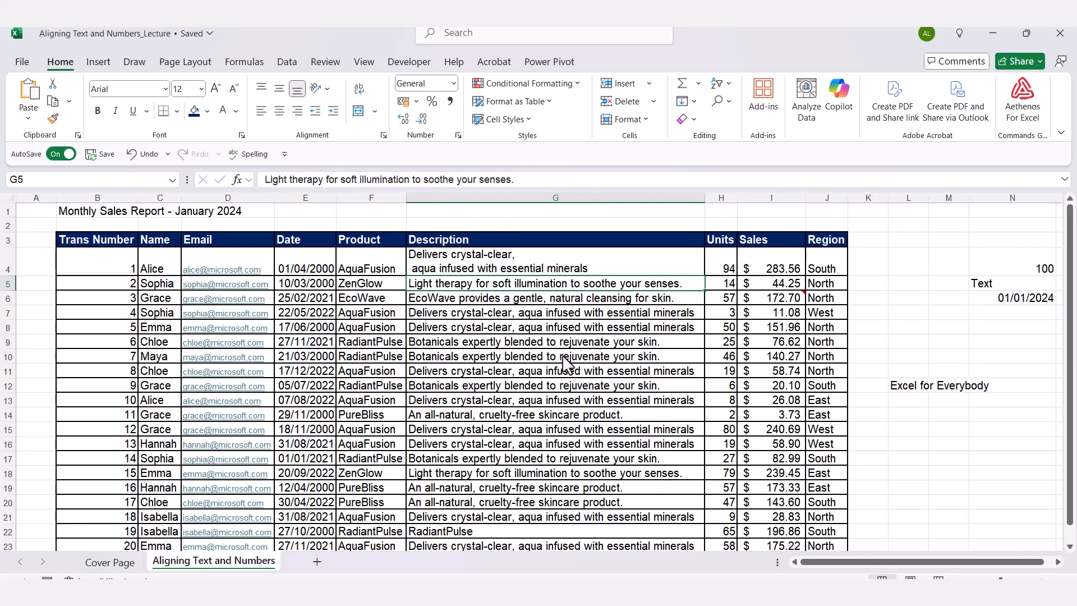
key(ctrl+z)
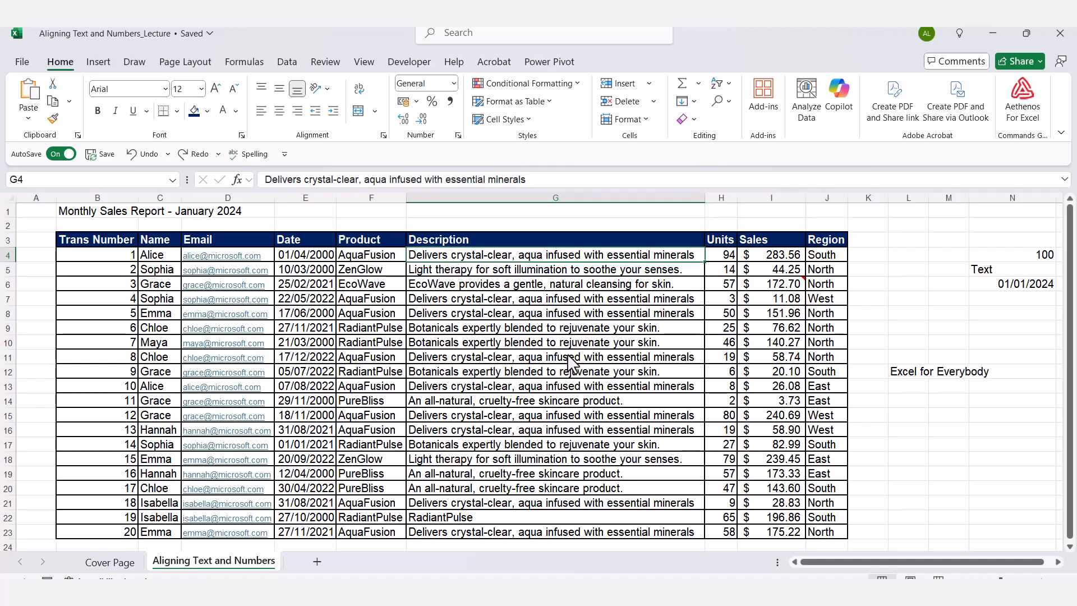
Step: Enter "I want to go to next line" in G25, with a line break inside the cell before "go"
scroll(488, 278, down, 4)
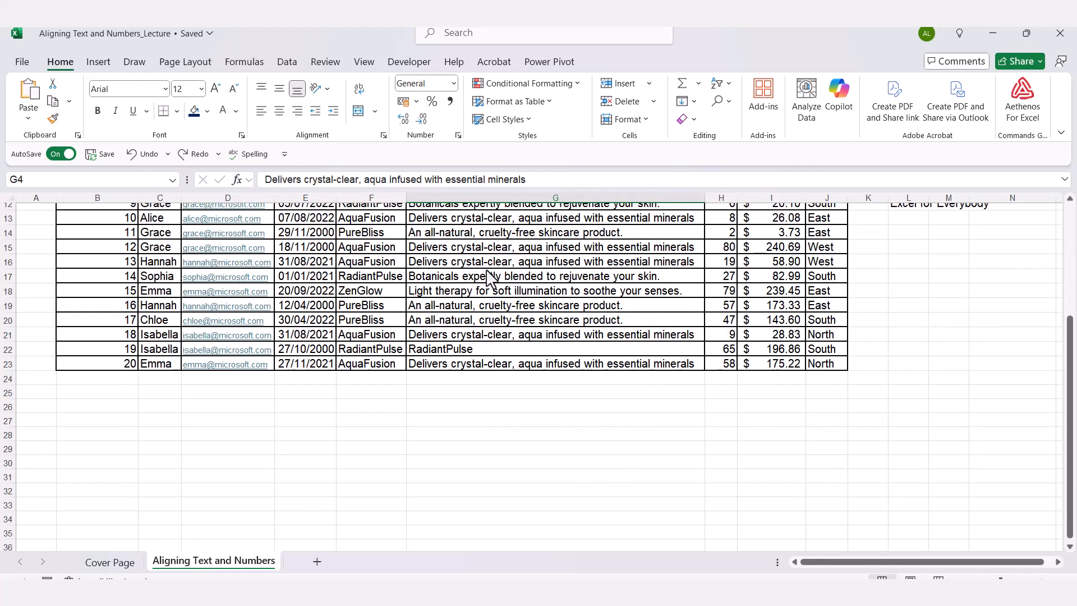
click(466, 395)
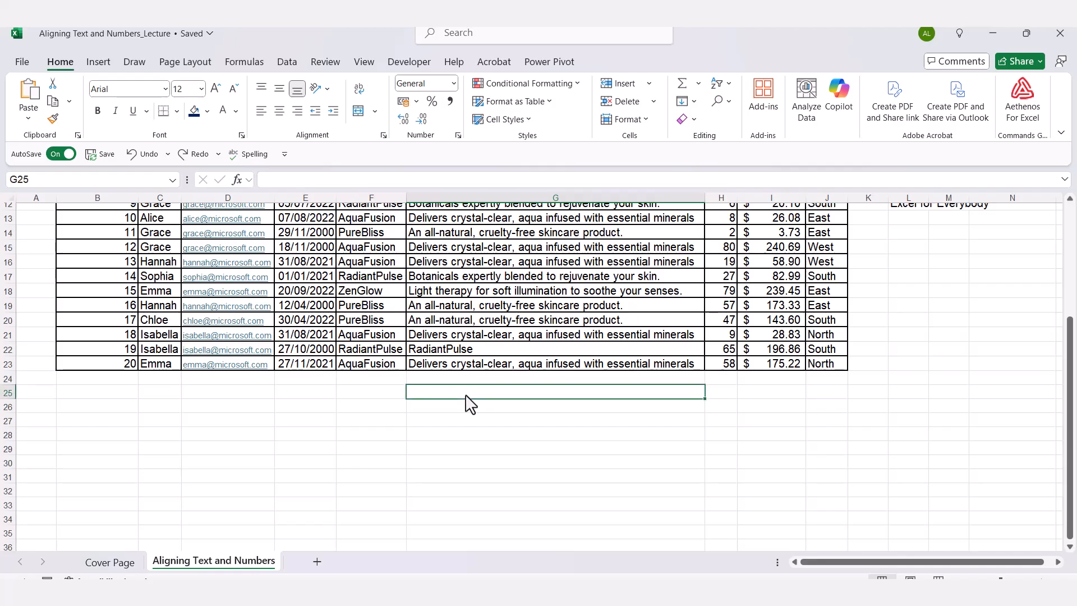
click(312, 180)
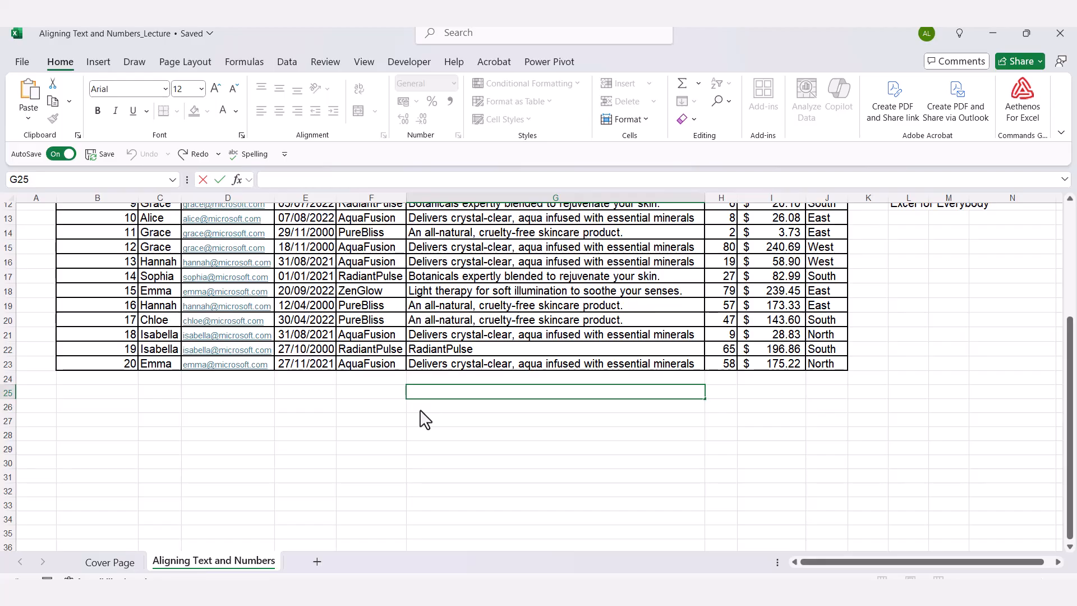
text(a)
key(BackSpace)
text(I want)
text( ti)
text(go )
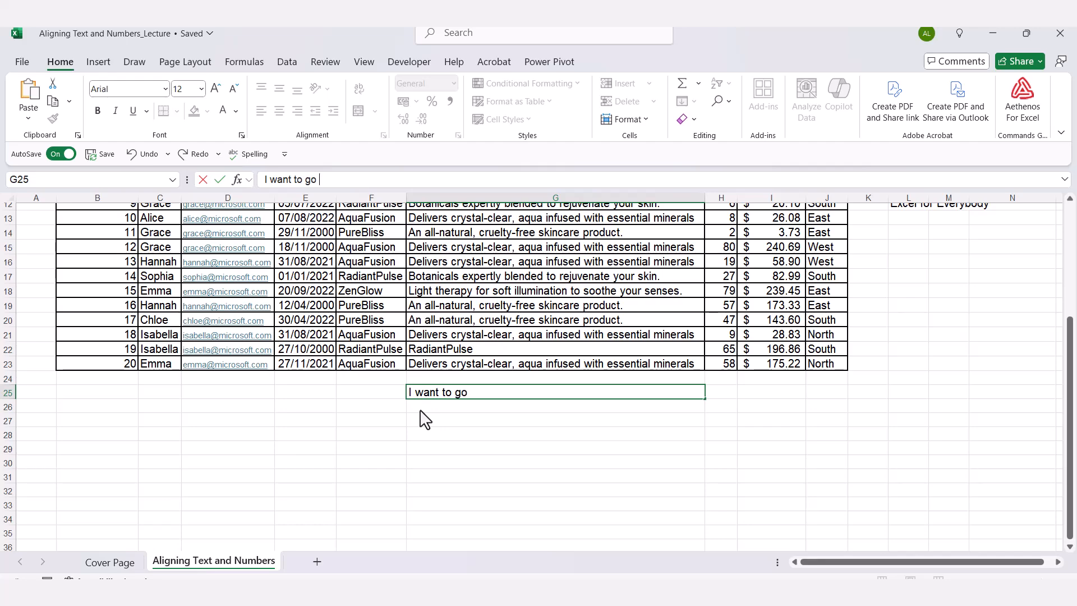
text(to next line)
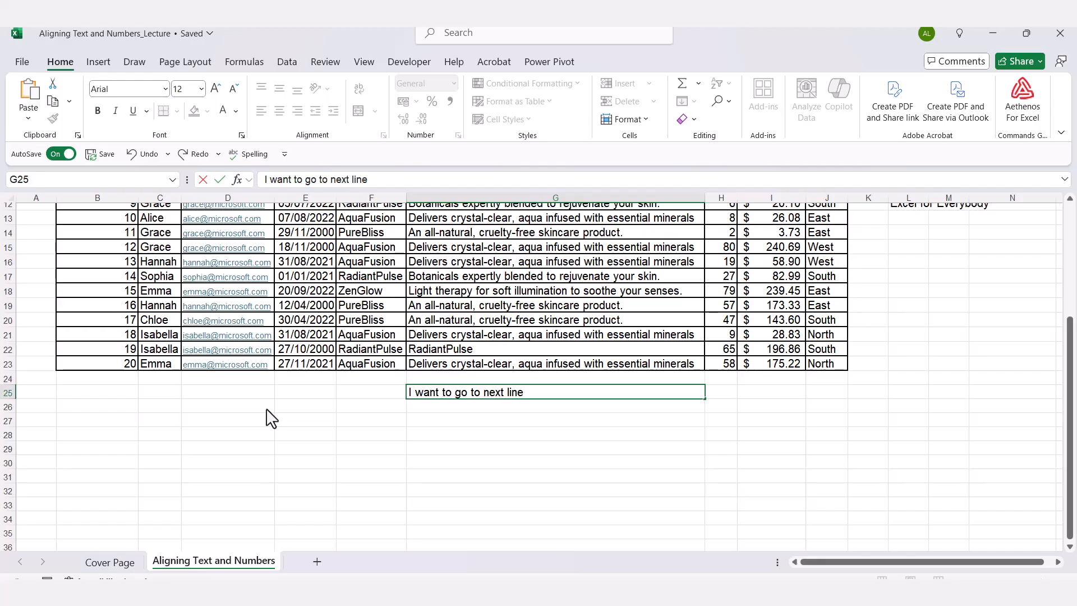
key(alt+Return)
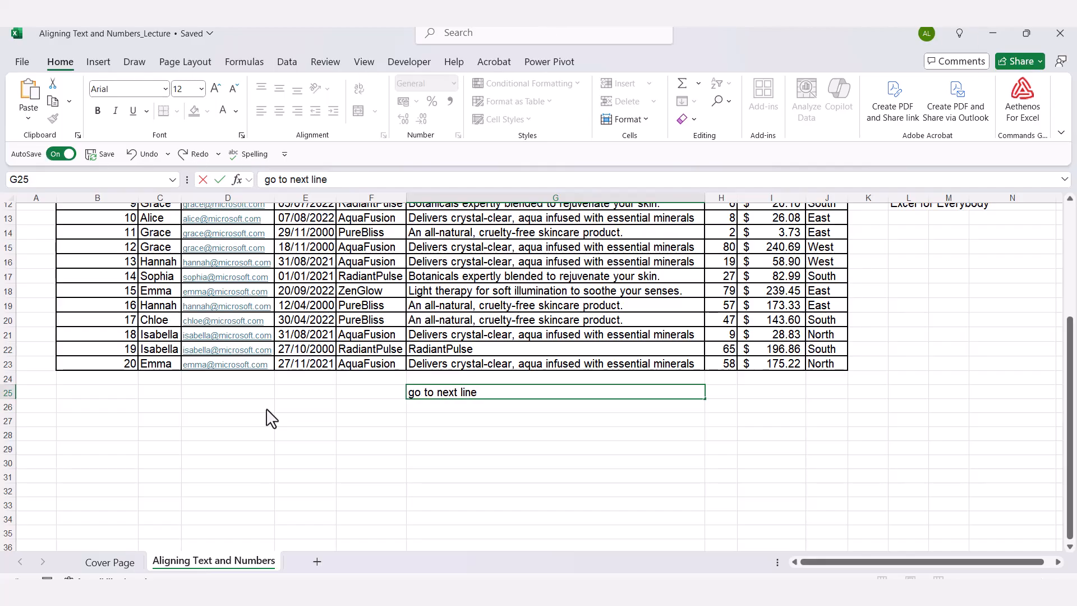
key(Return)
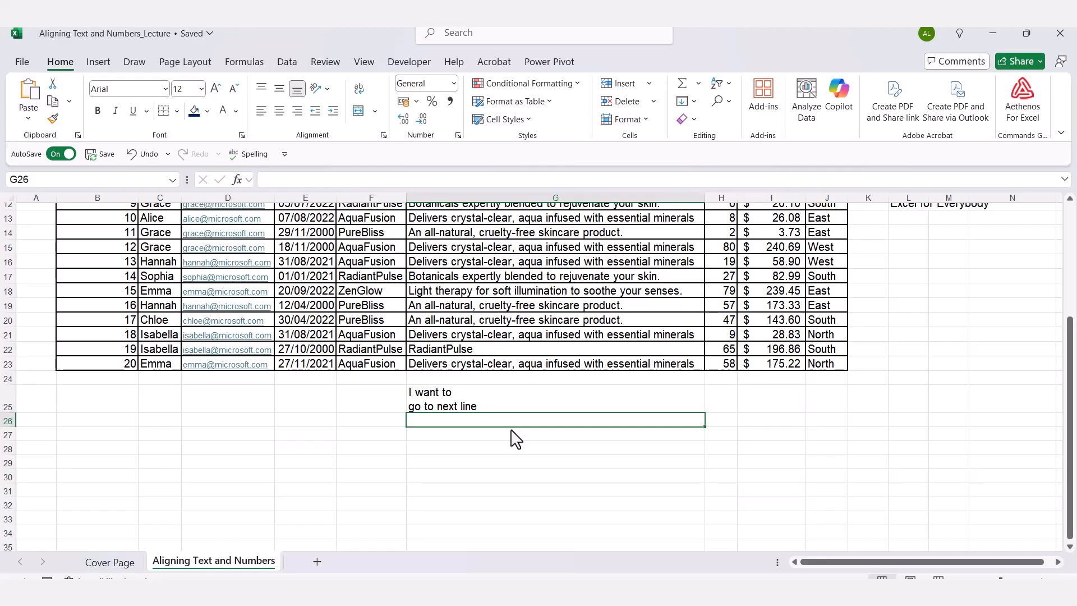
Step: Apply Merge & Center to the report title across B1:J1, and undo the merge
scroll(556, 468, up, 3)
scroll(558, 469, up, 1)
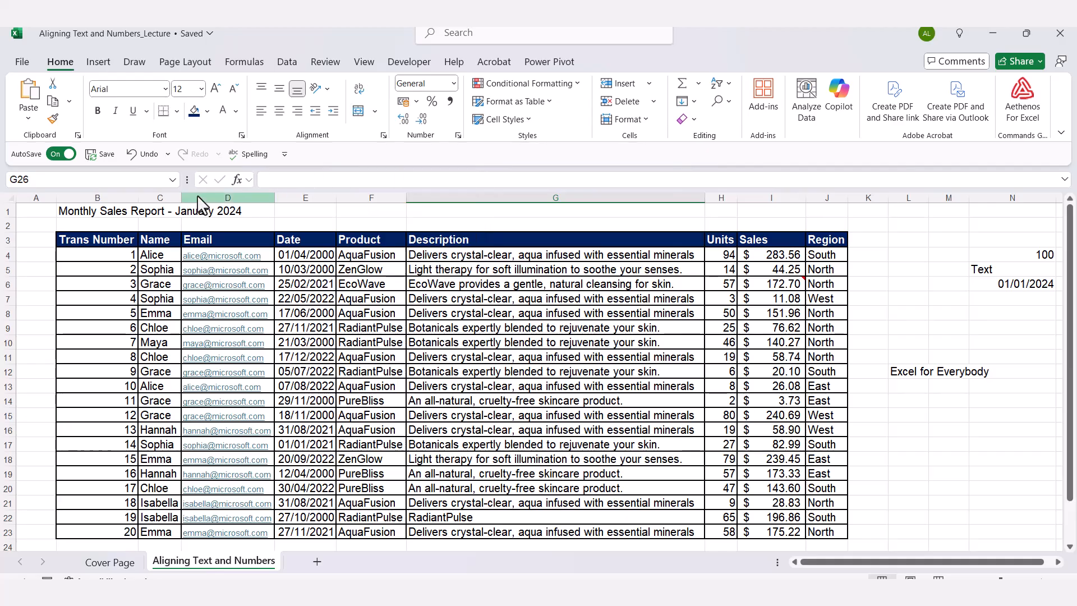
drag(86, 213, 743, 213)
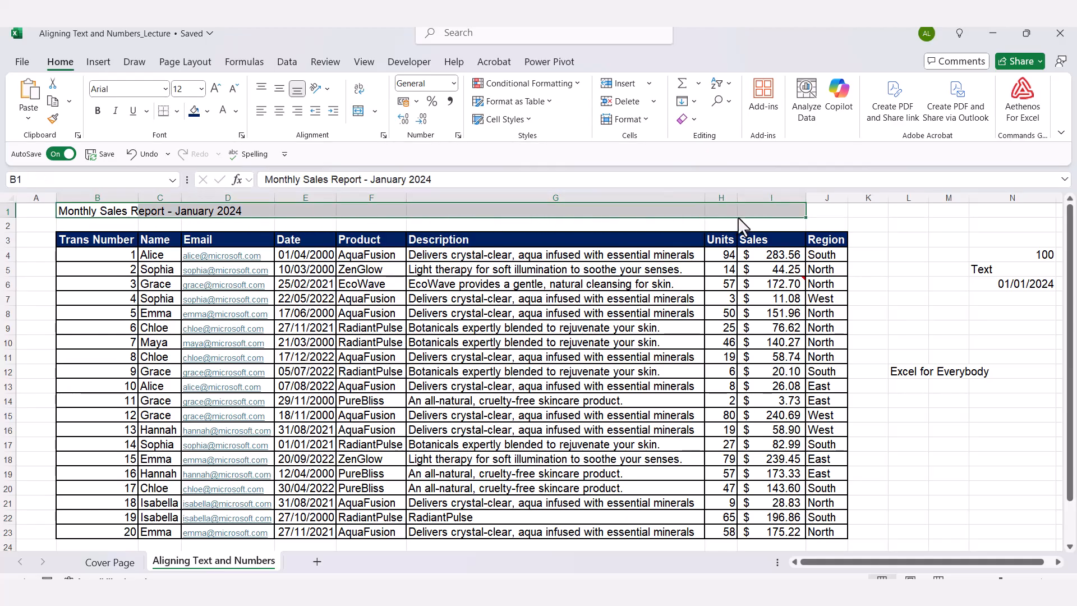
click(118, 221)
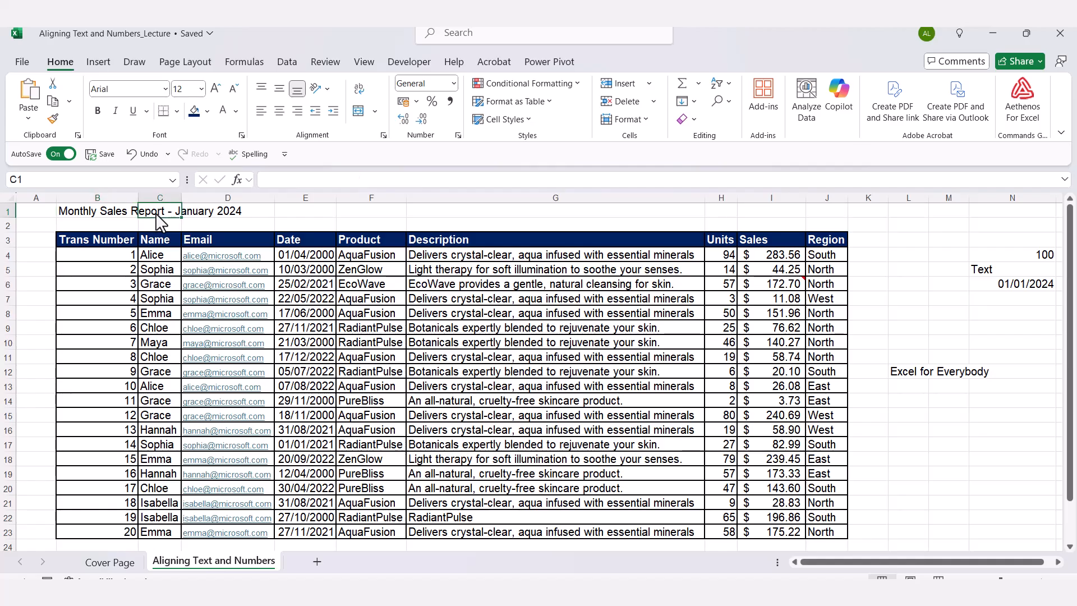
drag(137, 212, 324, 219)
drag(538, 223, 819, 225)
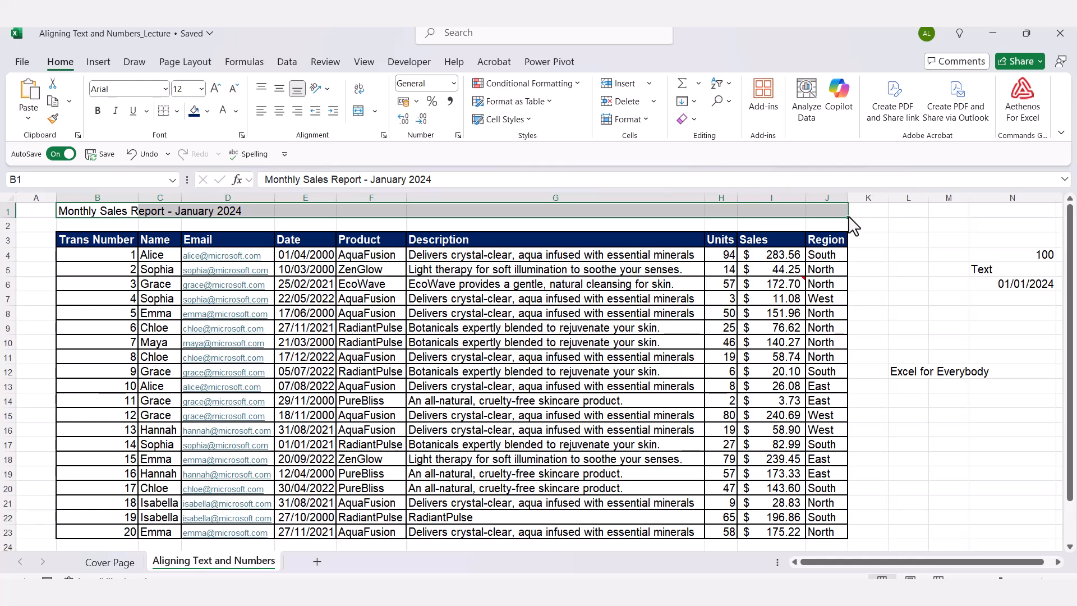
click(374, 111)
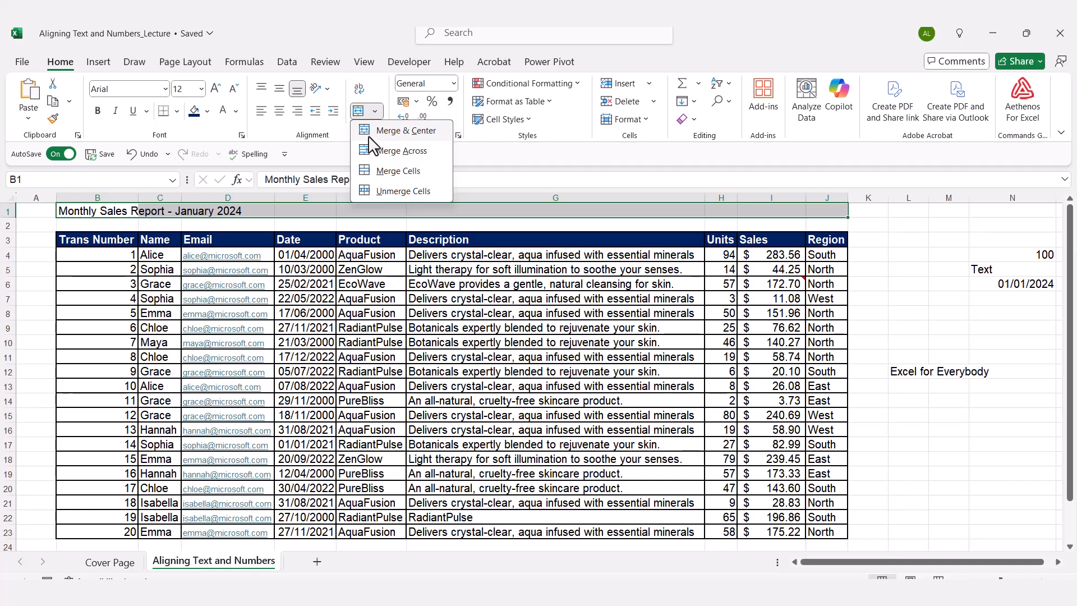
click(403, 134)
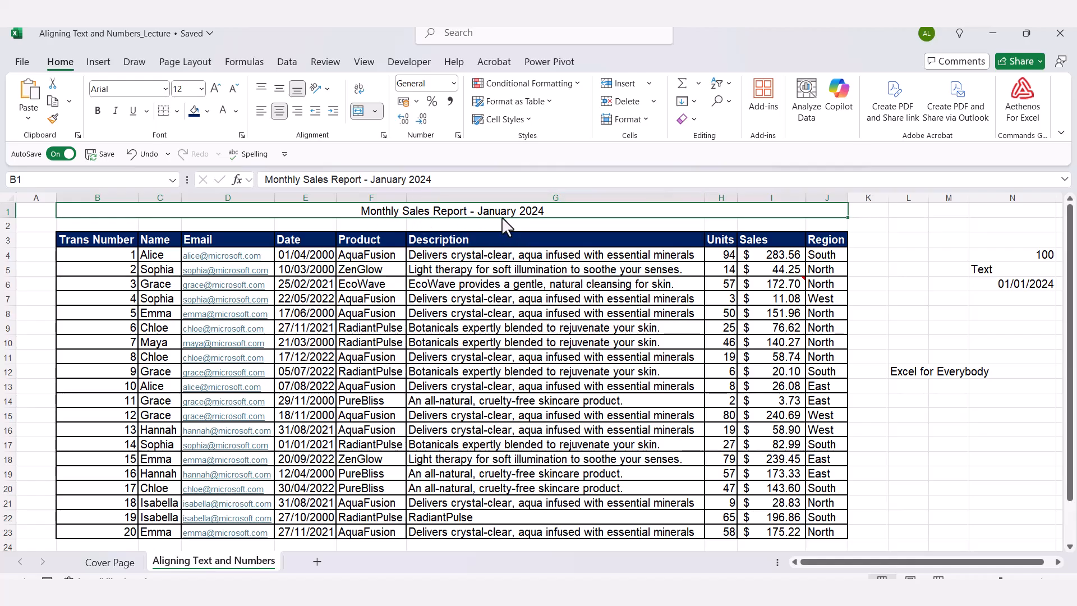
key(ctrl+z)
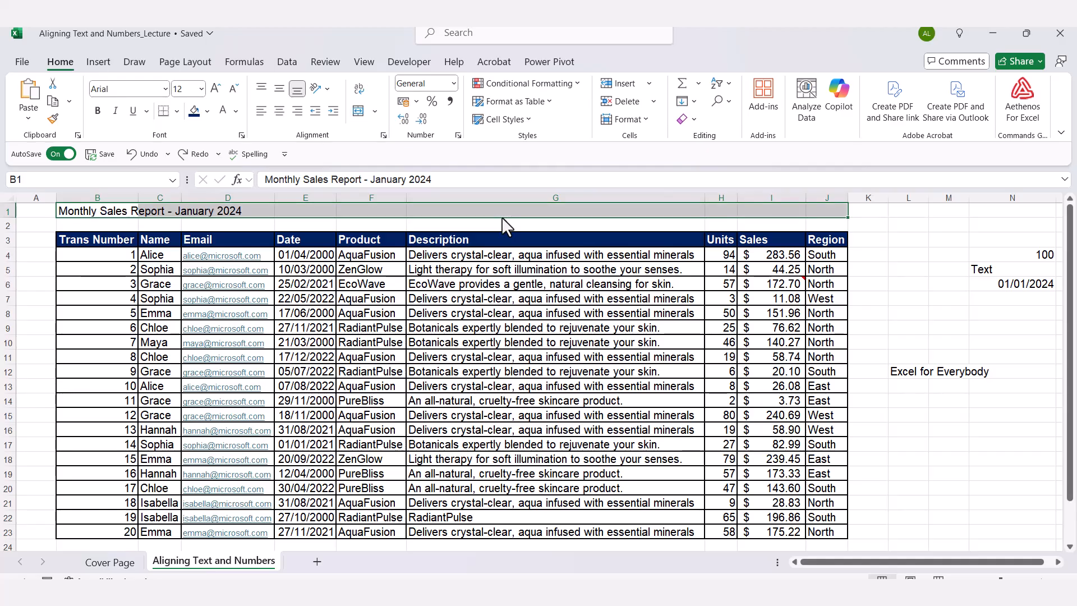
Step: Merge B1:J1 in the report title row with the Merge Across option
click(260, 223)
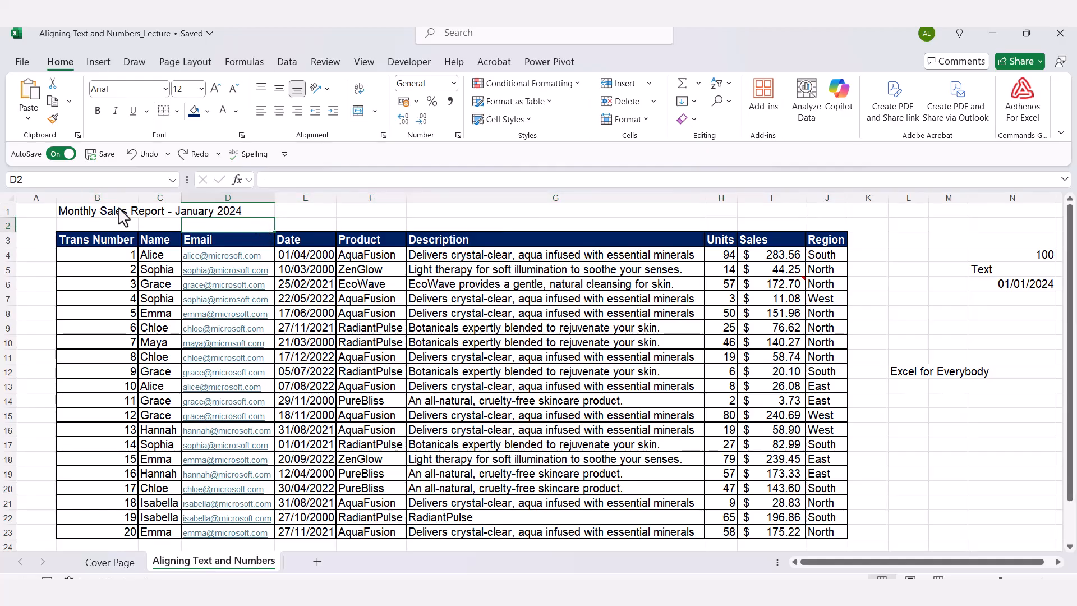
click(84, 209)
drag(85, 213, 814, 224)
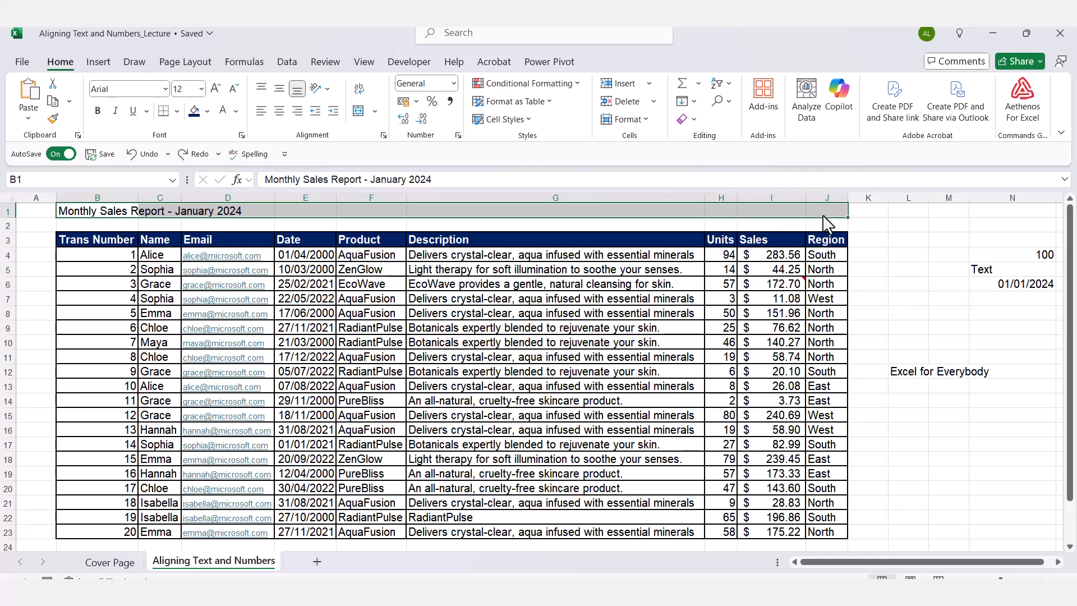
click(375, 111)
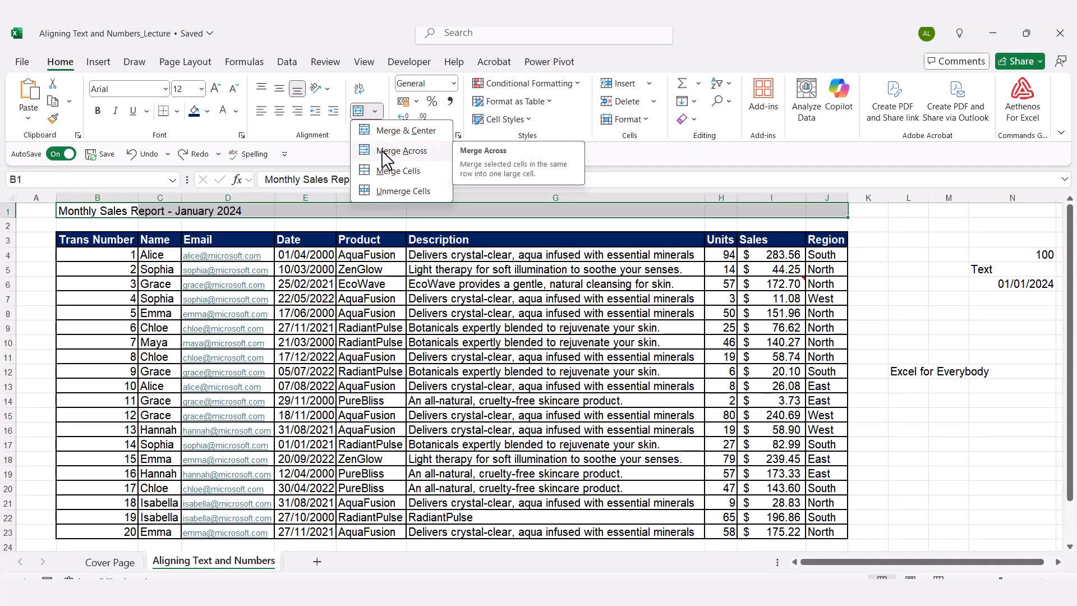
click(382, 150)
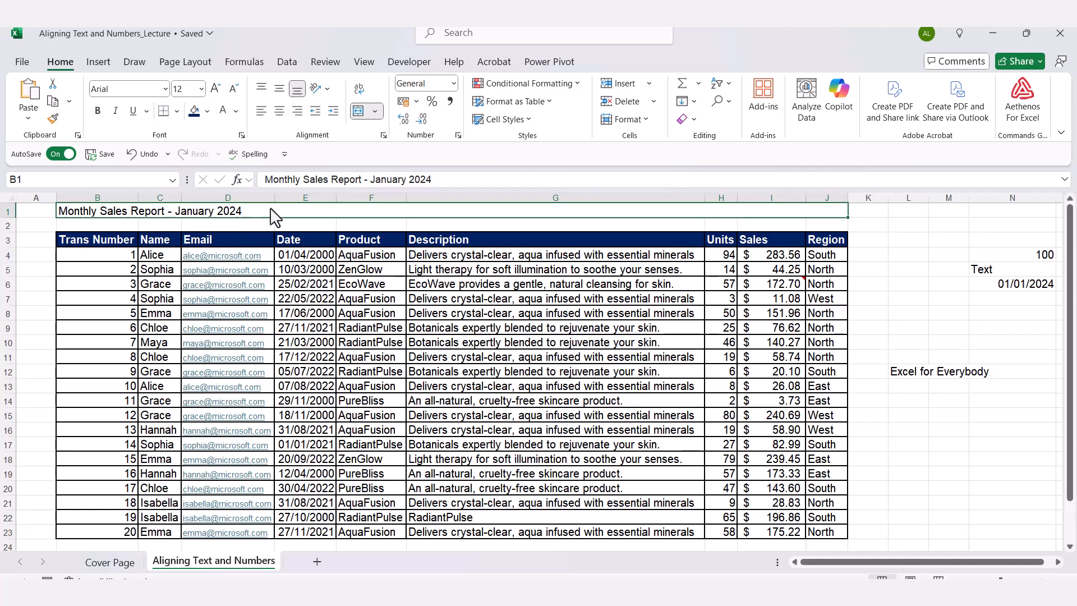
Step: Undo the Merge Across applied to the report title row
key(ctrl+z)
key(ctrl+y)
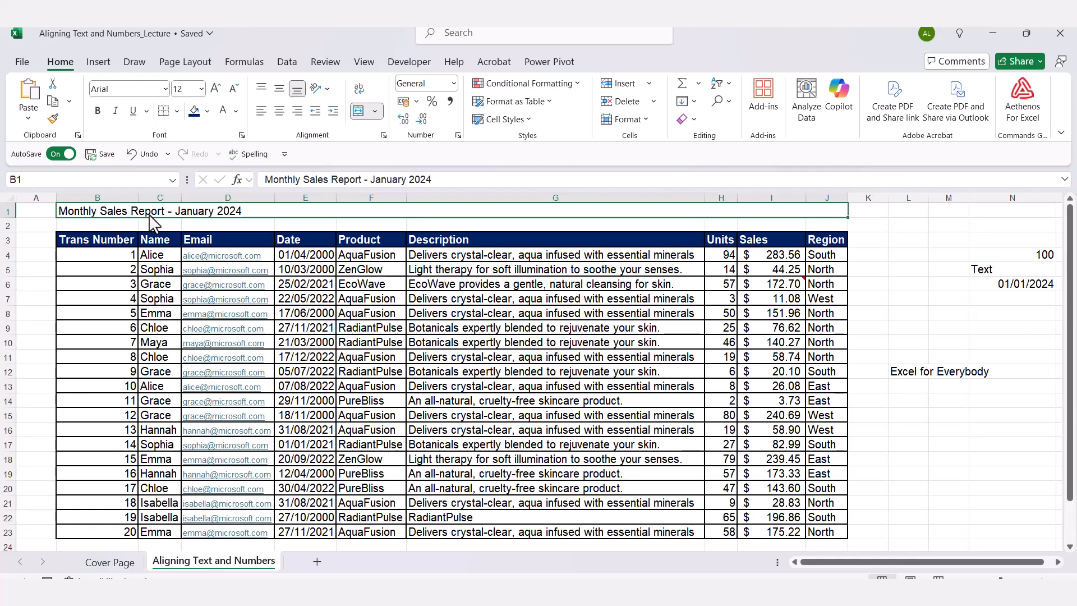
click(138, 153)
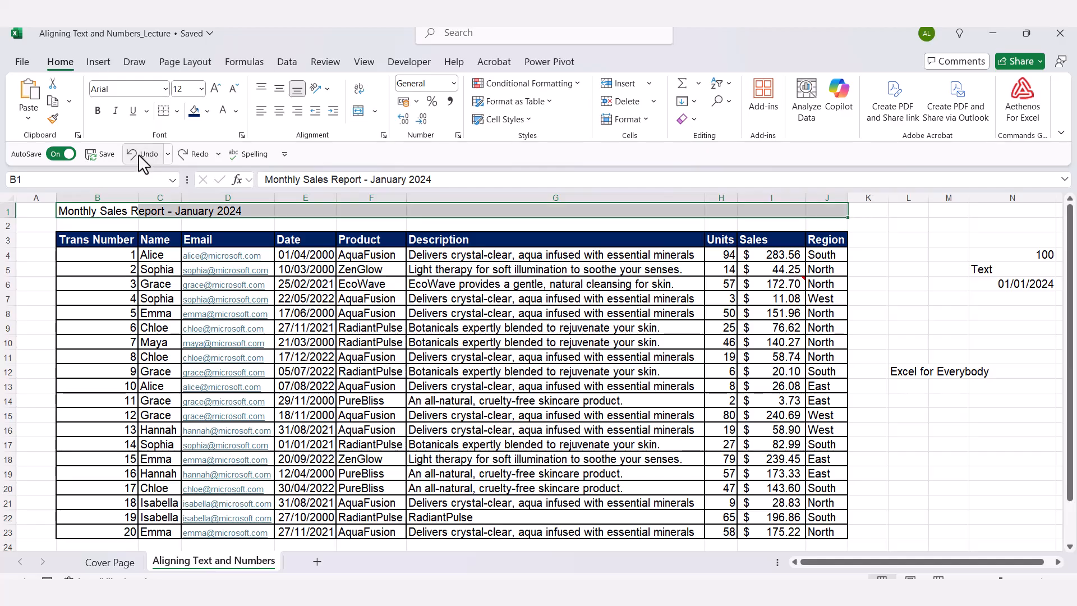
Step: Merge B1:J1 in the report title row with the Merge Cells option, and undo the merge
click(374, 111)
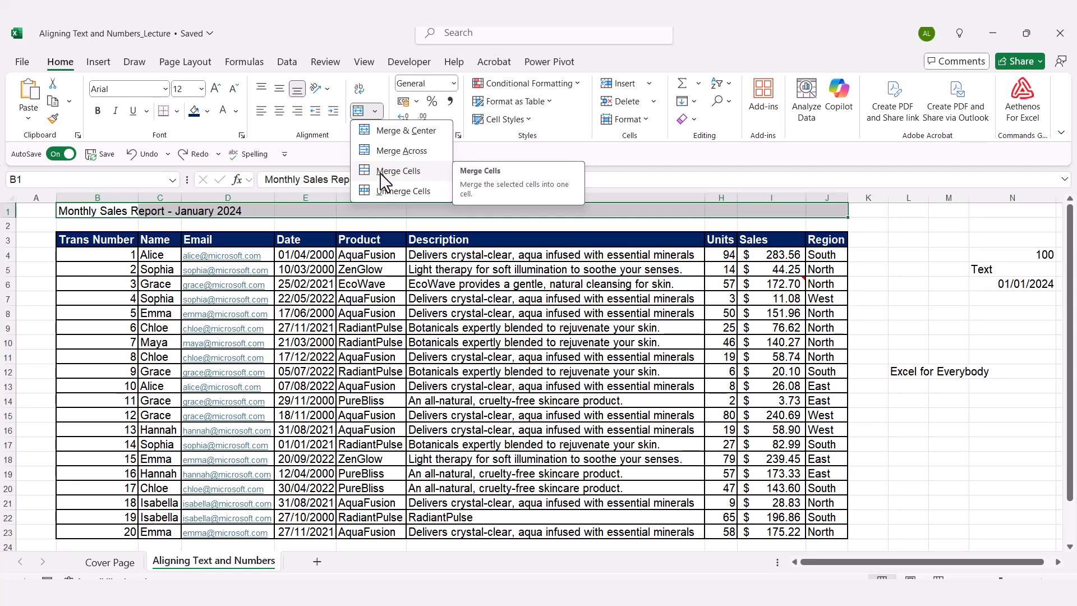
click(398, 171)
click(268, 226)
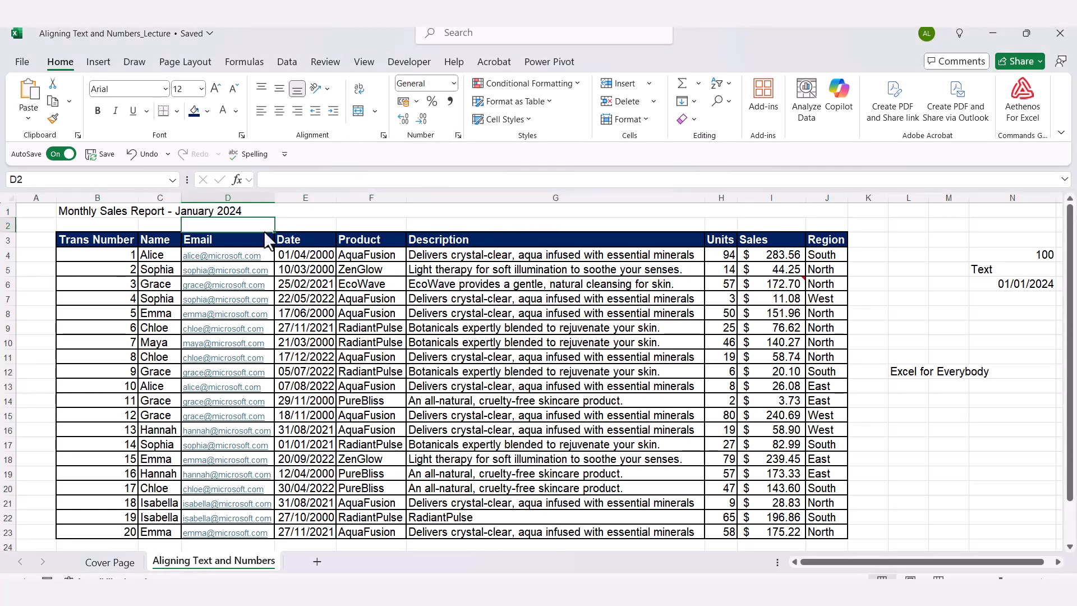
click(393, 213)
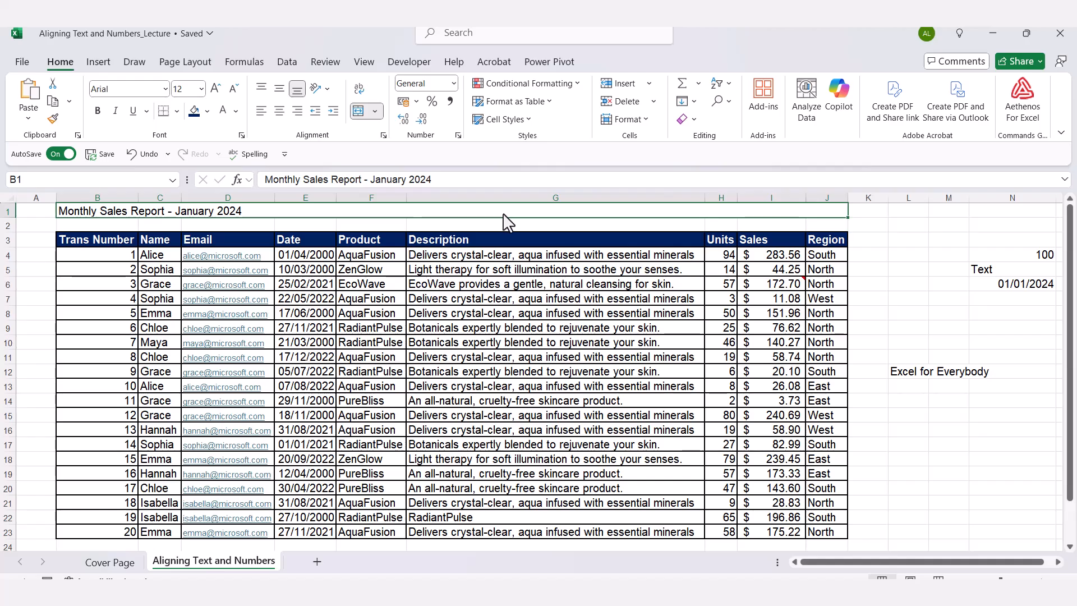
click(134, 160)
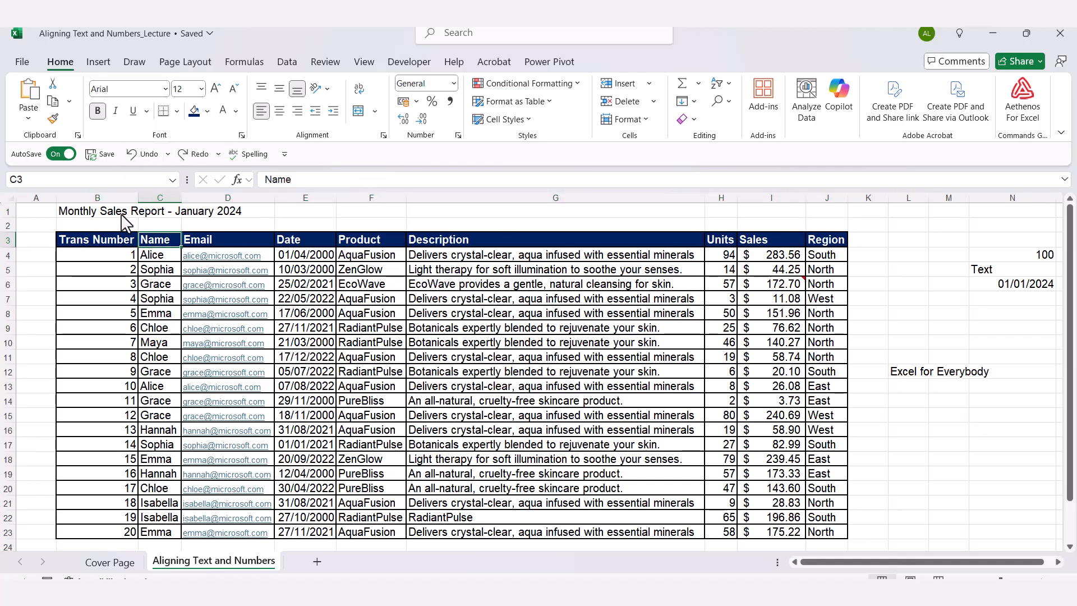
Step: Merge the two-row range B1:J2 into one cell with the Merge Cells option, and undo the merge
drag(129, 213, 843, 228)
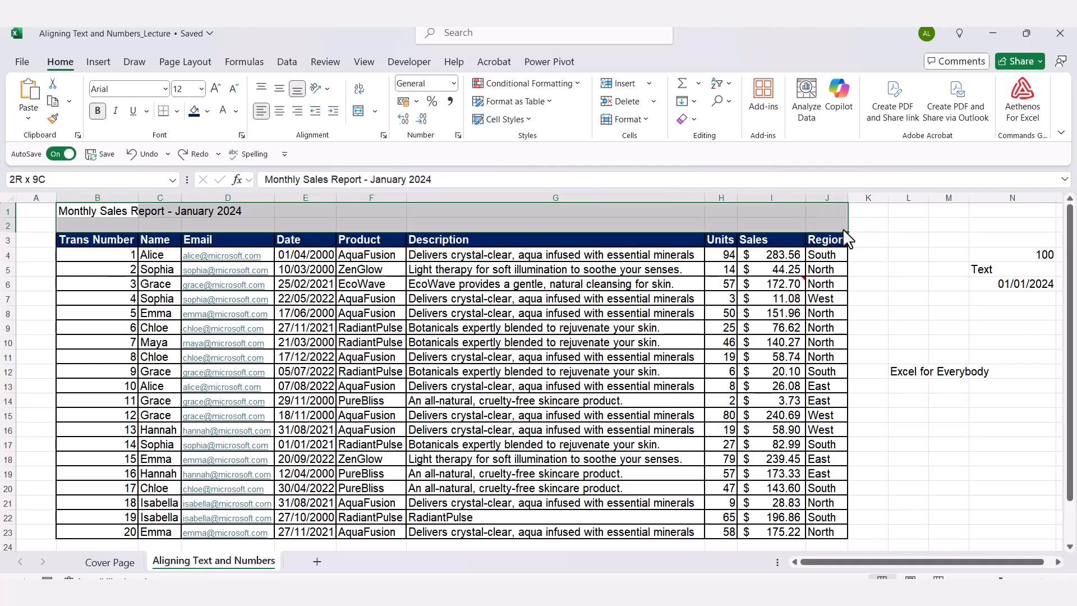
click(374, 111)
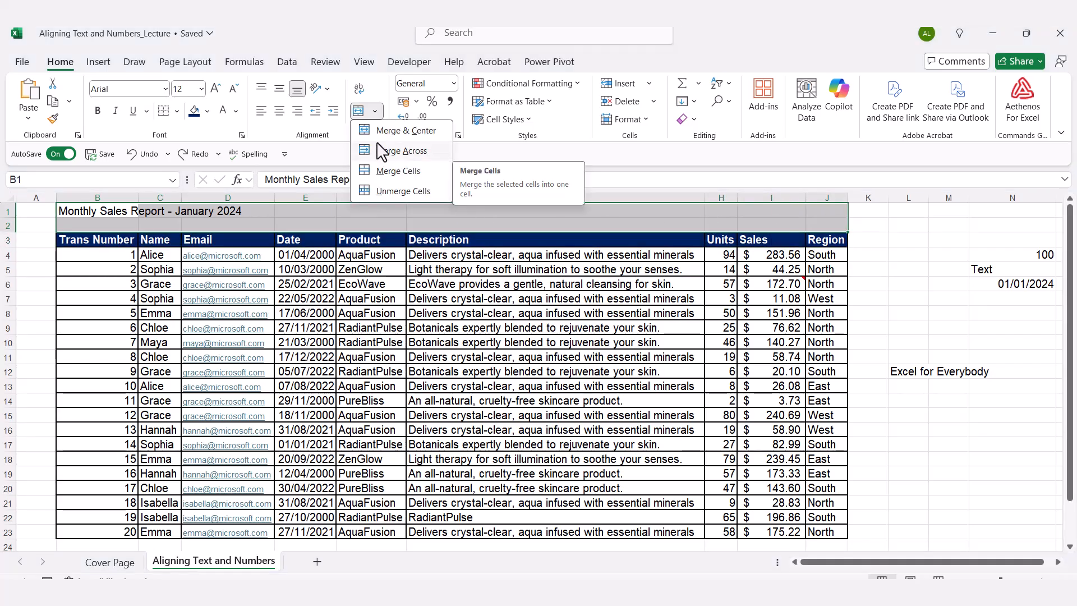
click(380, 171)
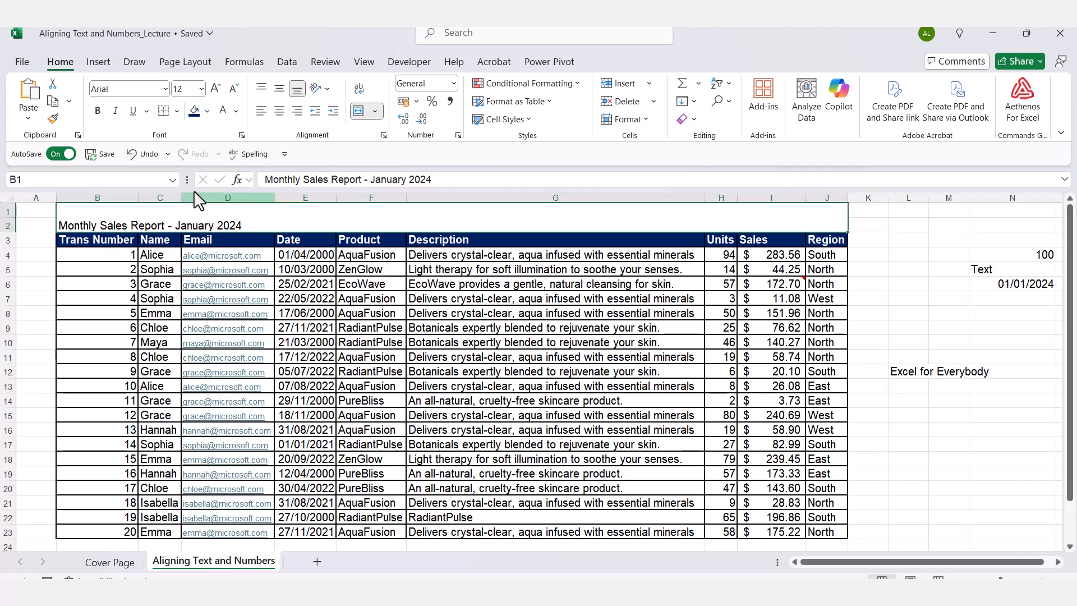
click(145, 154)
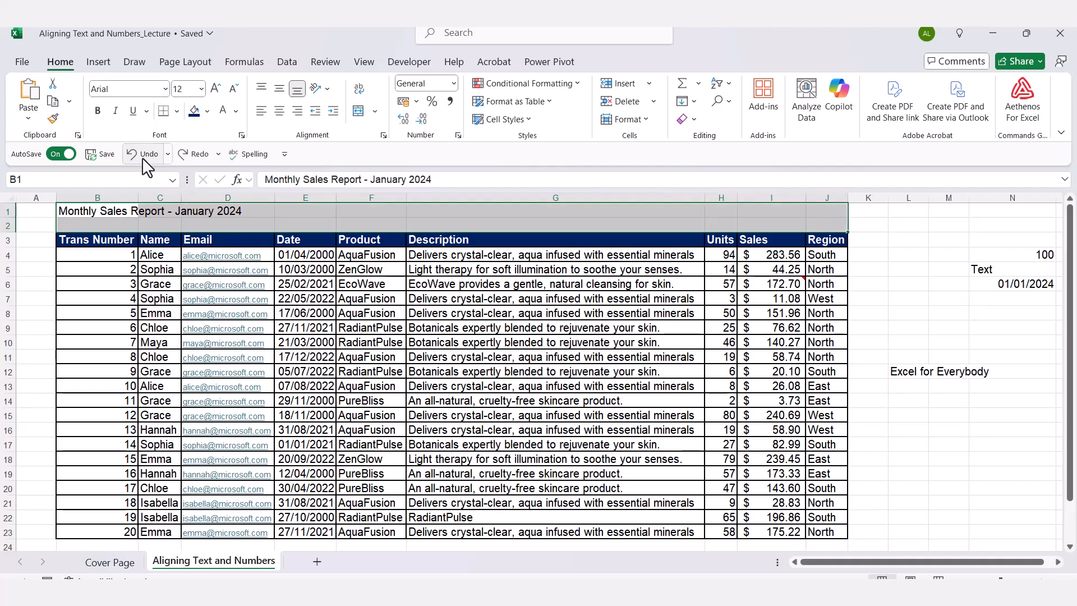
click(374, 111)
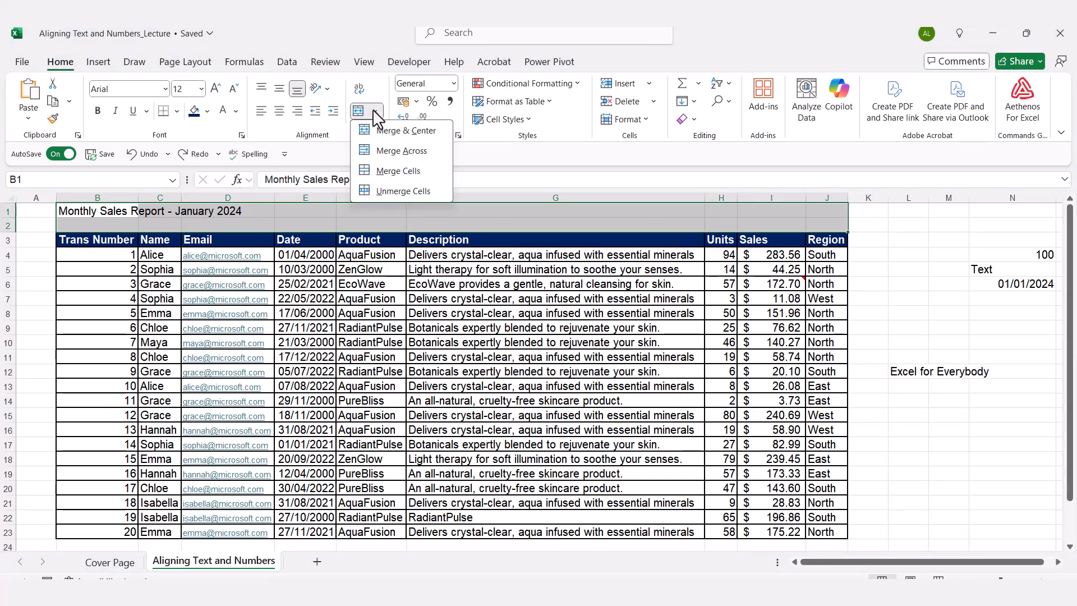
click(324, 182)
click(224, 210)
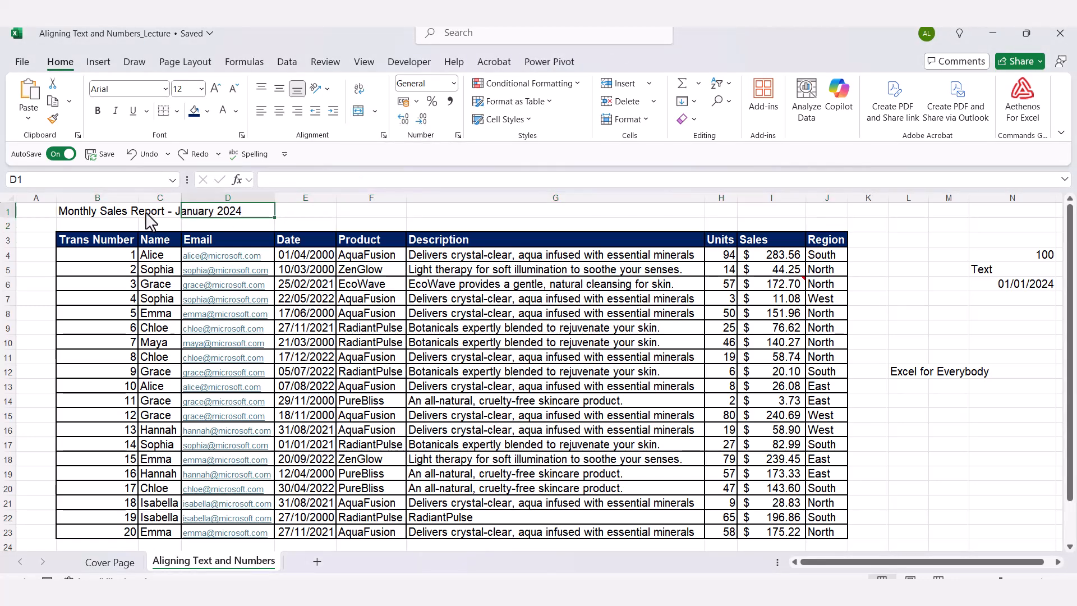
Step: Apply Merge & Center to the report title across B1:J1, and split the range again with Unmerge Cells
drag(111, 212, 840, 217)
click(374, 110)
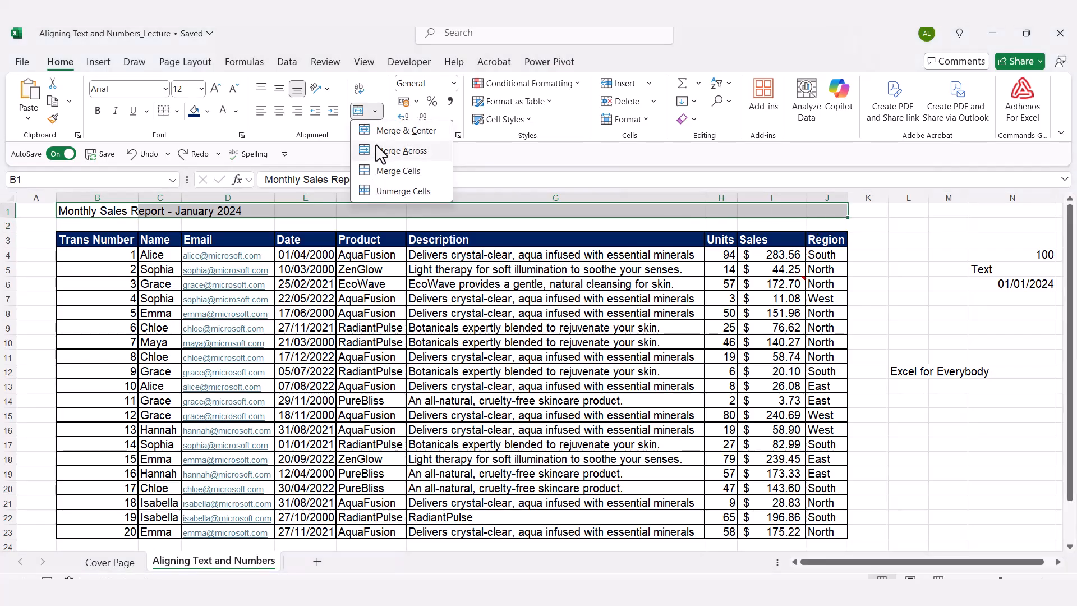
click(375, 132)
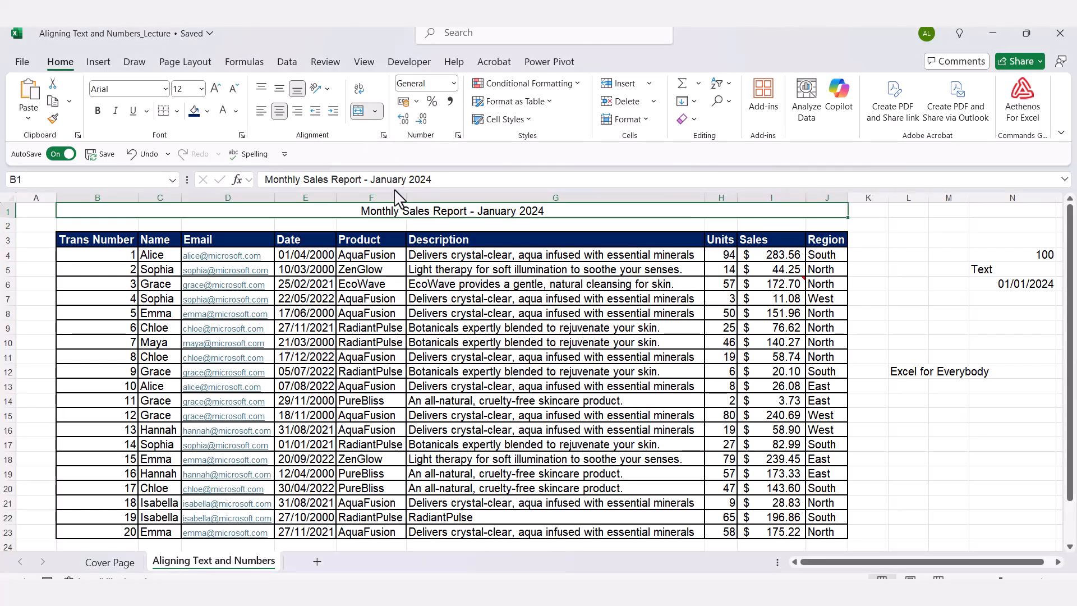
click(374, 110)
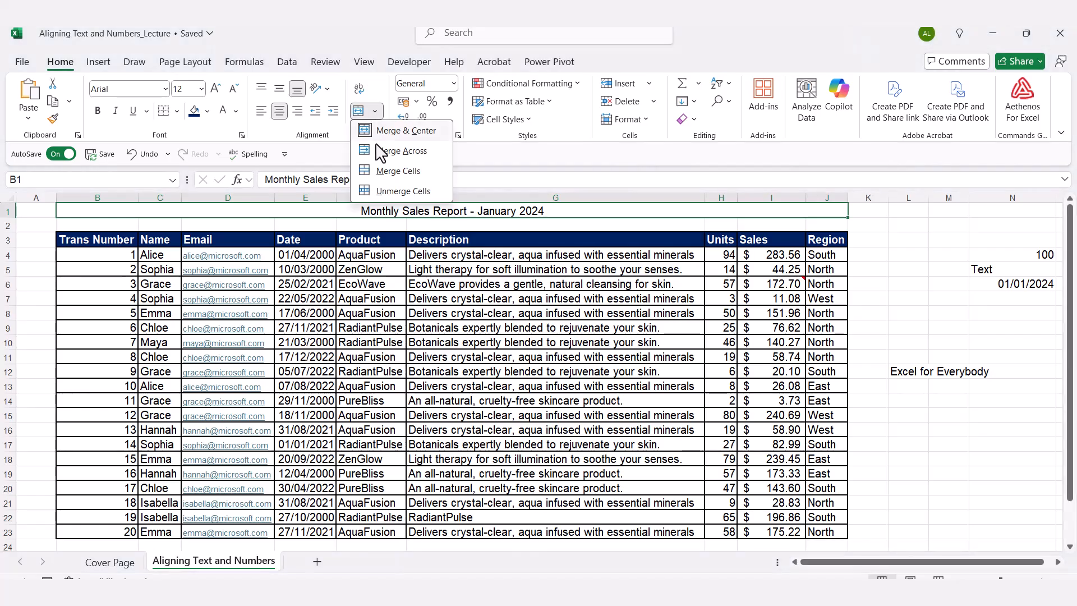
click(419, 190)
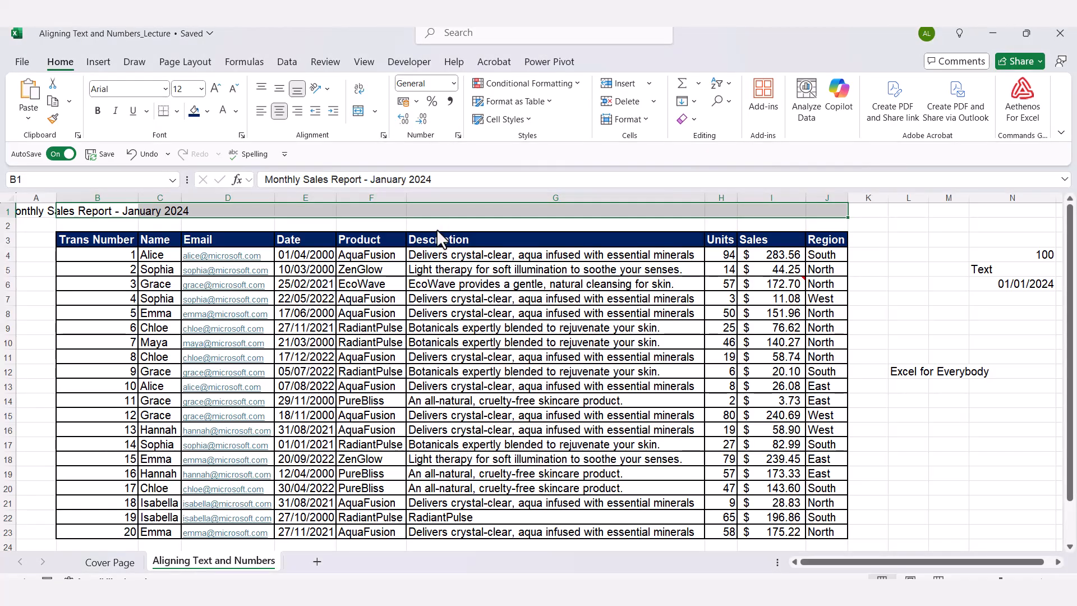
Step: Left-align the report title in B1 and review its alignment and text control options in Format Cells without changing them
click(101, 216)
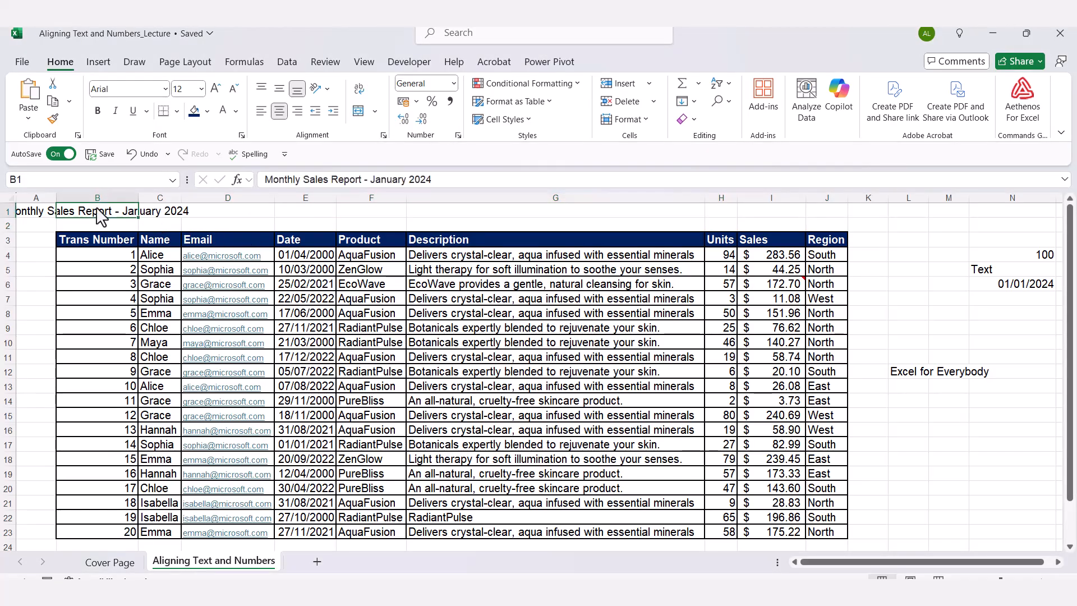
click(260, 111)
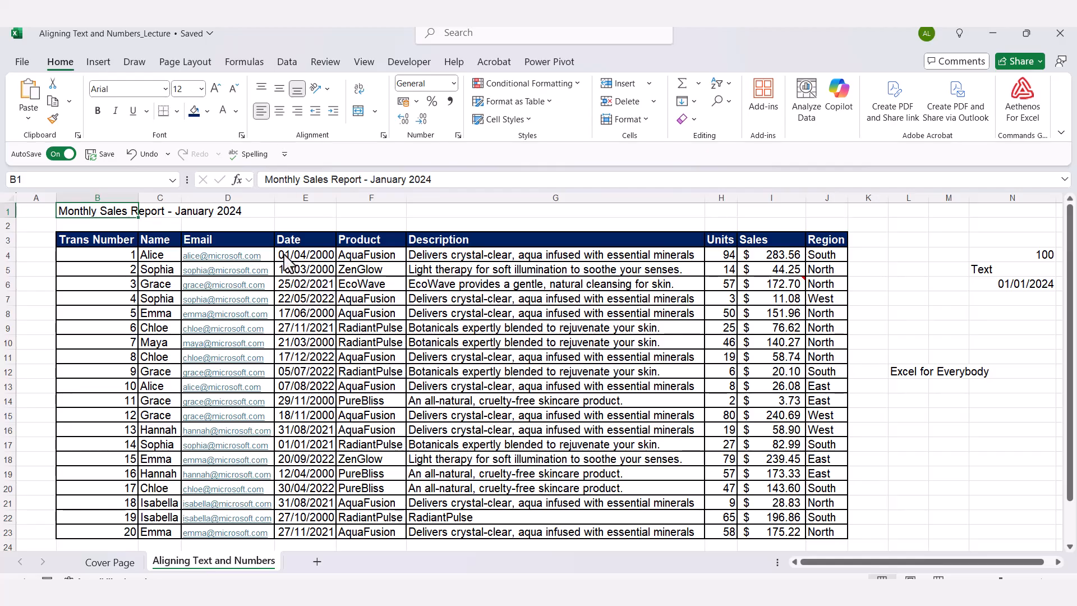
click(383, 136)
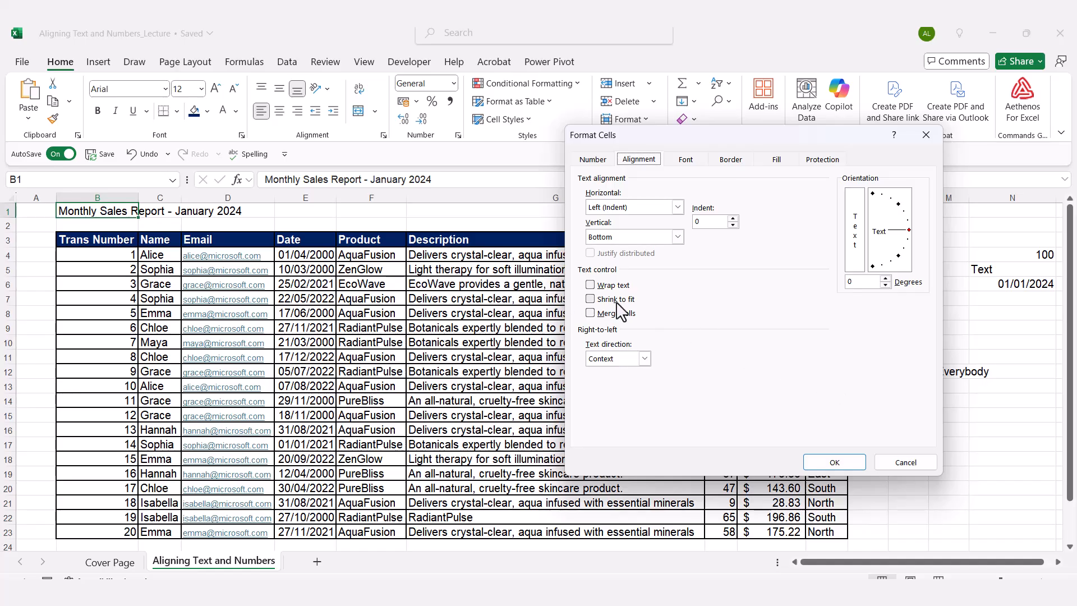
click(916, 459)
Step: Apply the Shrink to fit text control to the "Excel for Everybody" cell L12
click(908, 374)
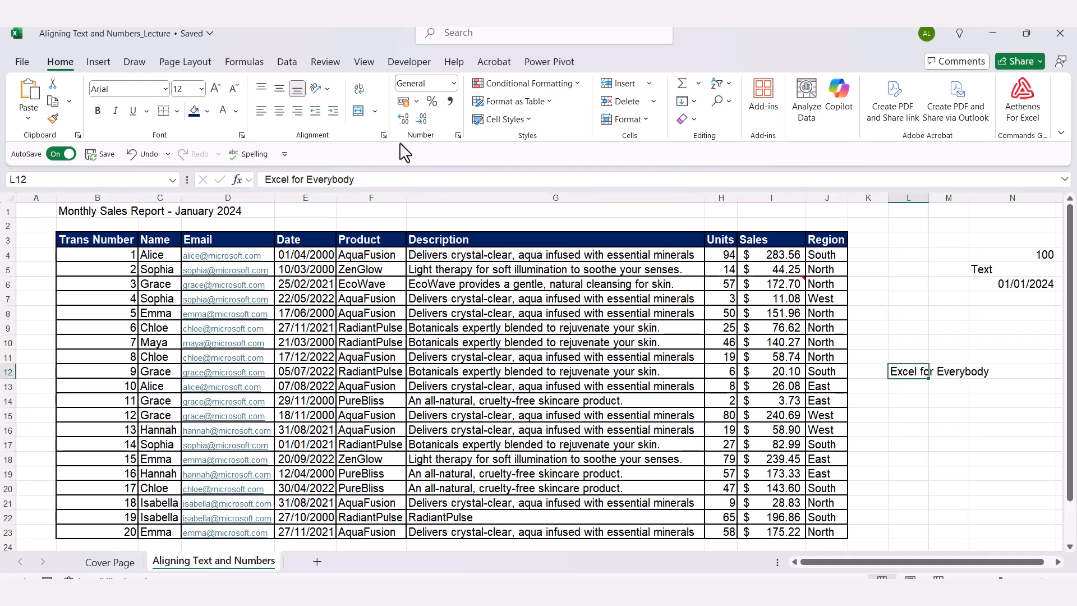
click(383, 135)
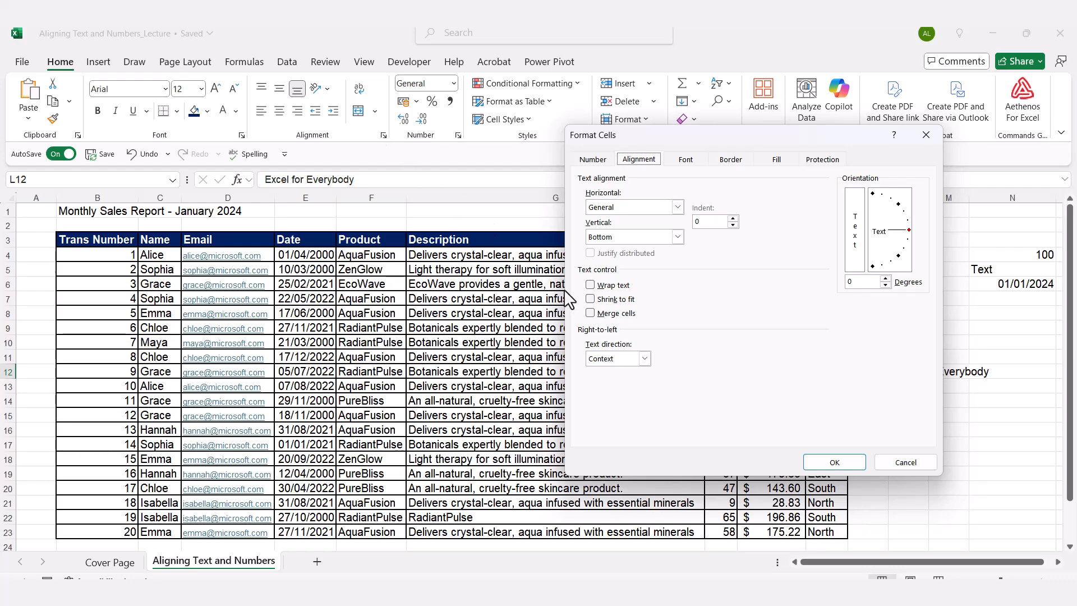
click(592, 301)
click(835, 462)
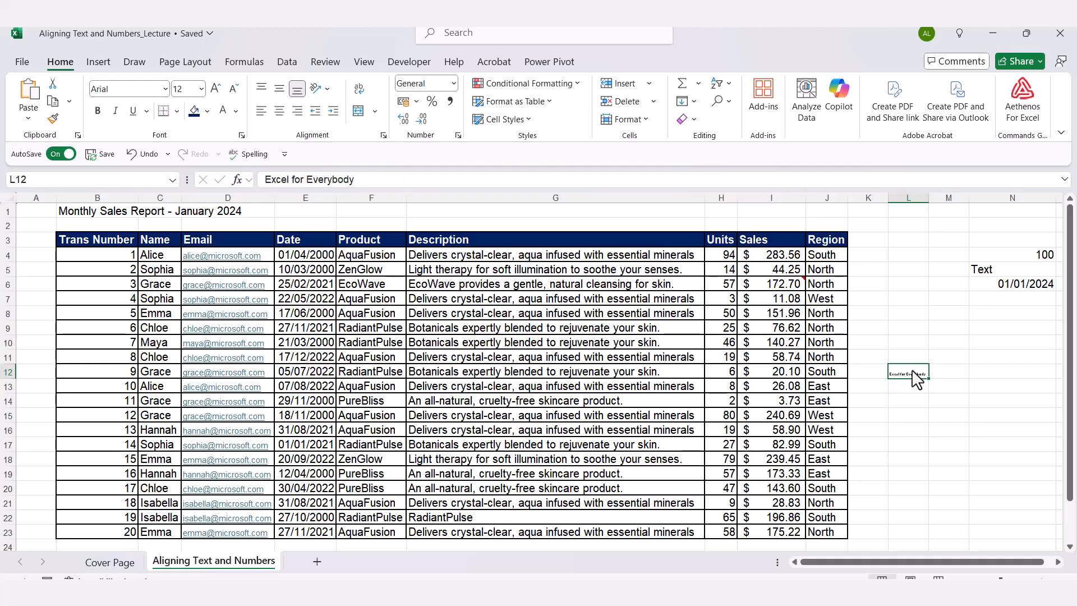
click(906, 399)
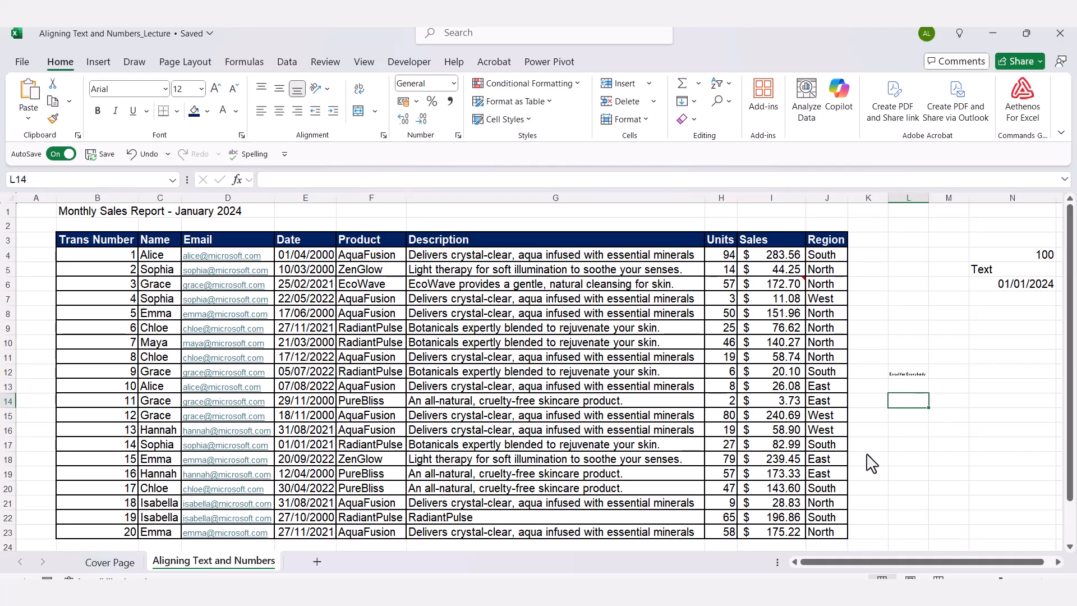